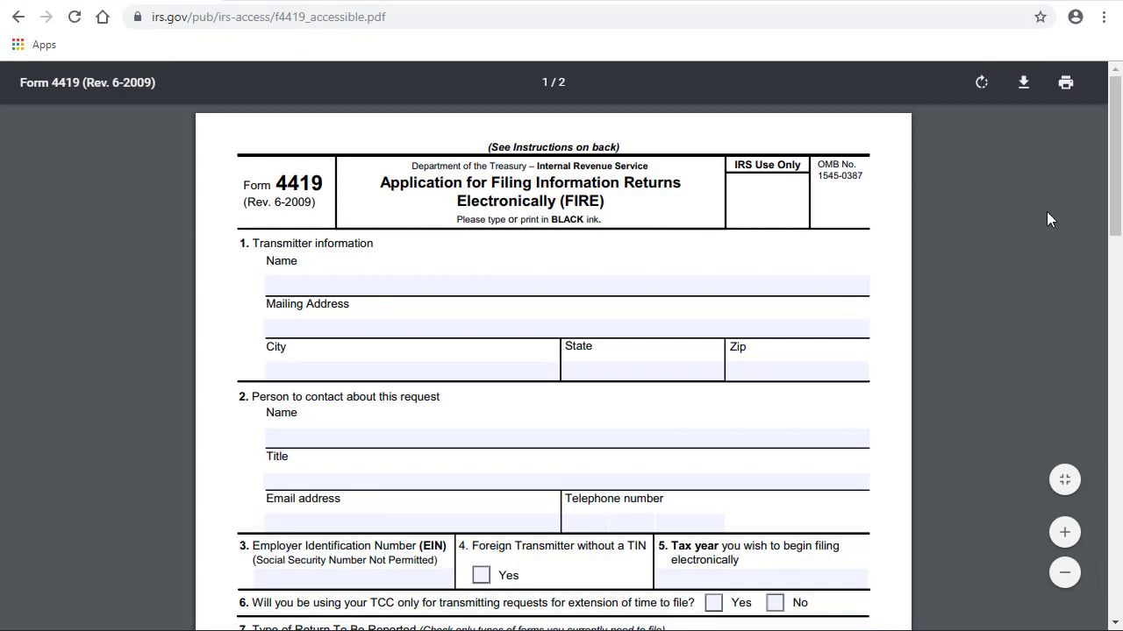
pyautogui.moveTo(1117, 214); pyautogui.dragTo(1064, 551)
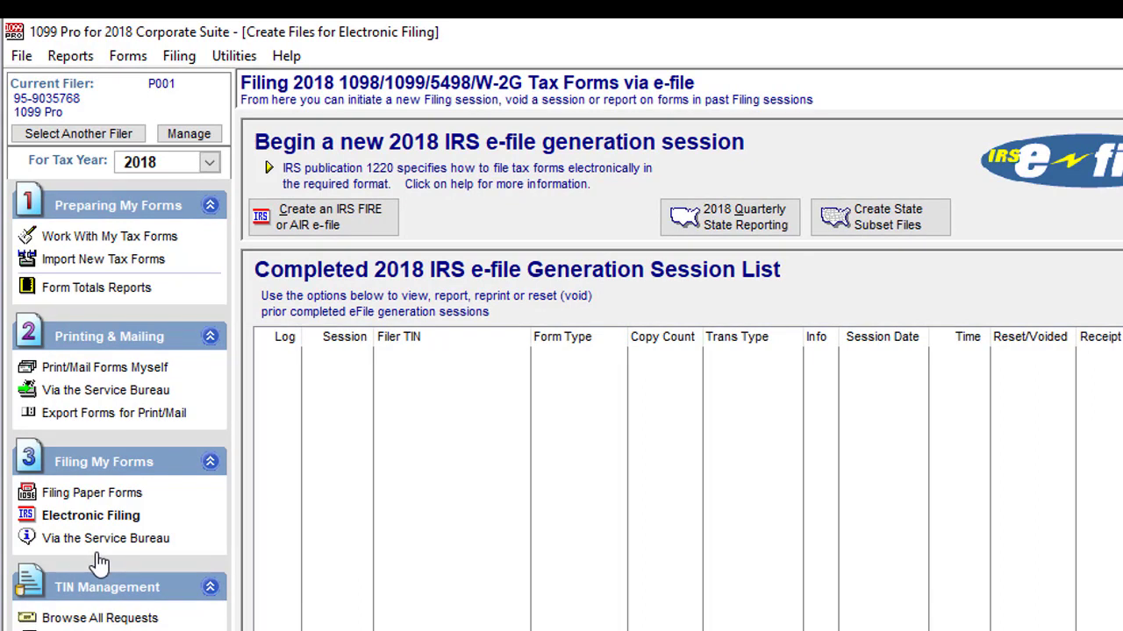
# In 1099 Pro, open the 1098/1099/5498/W-2G electronic filing transmitter information and save it
pyautogui.click(21, 58)
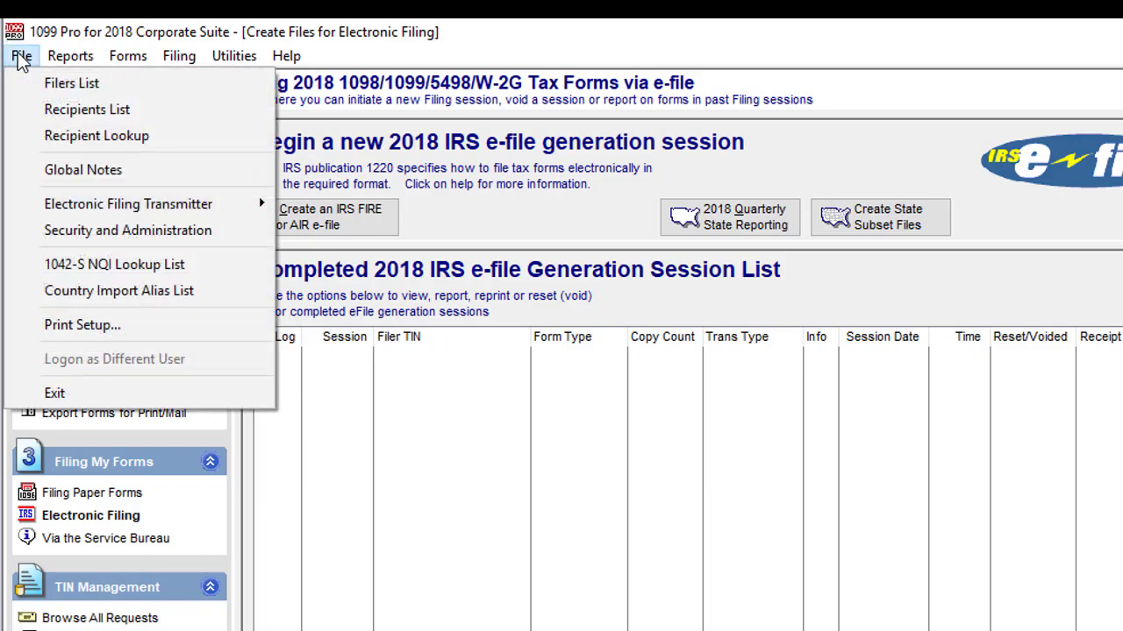
pyautogui.moveTo(115, 203)
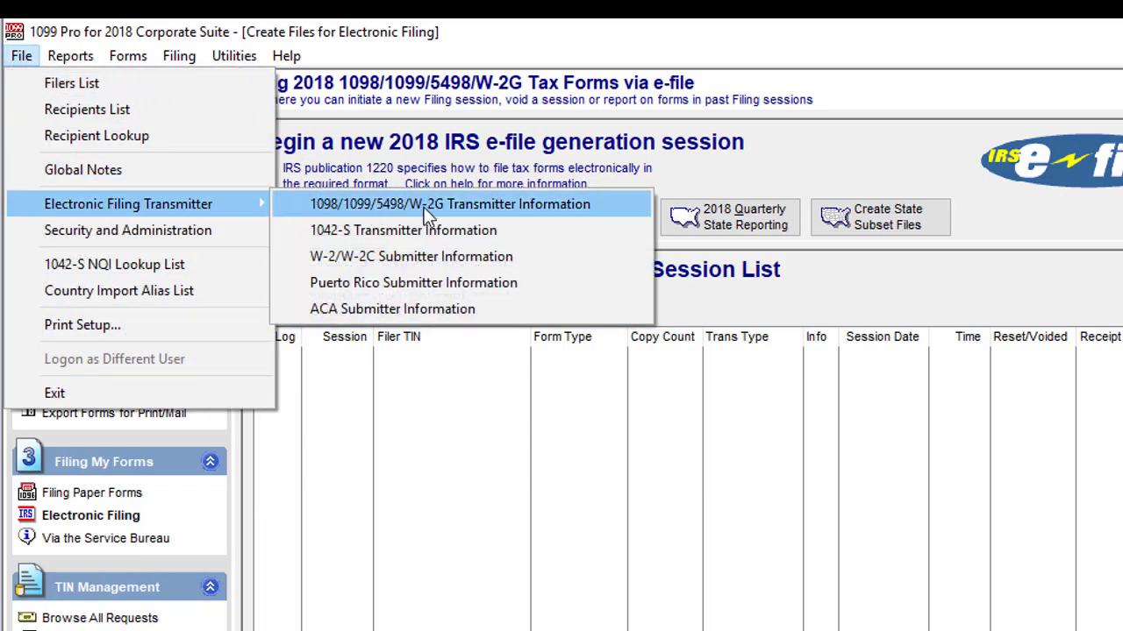
pyautogui.click(450, 203)
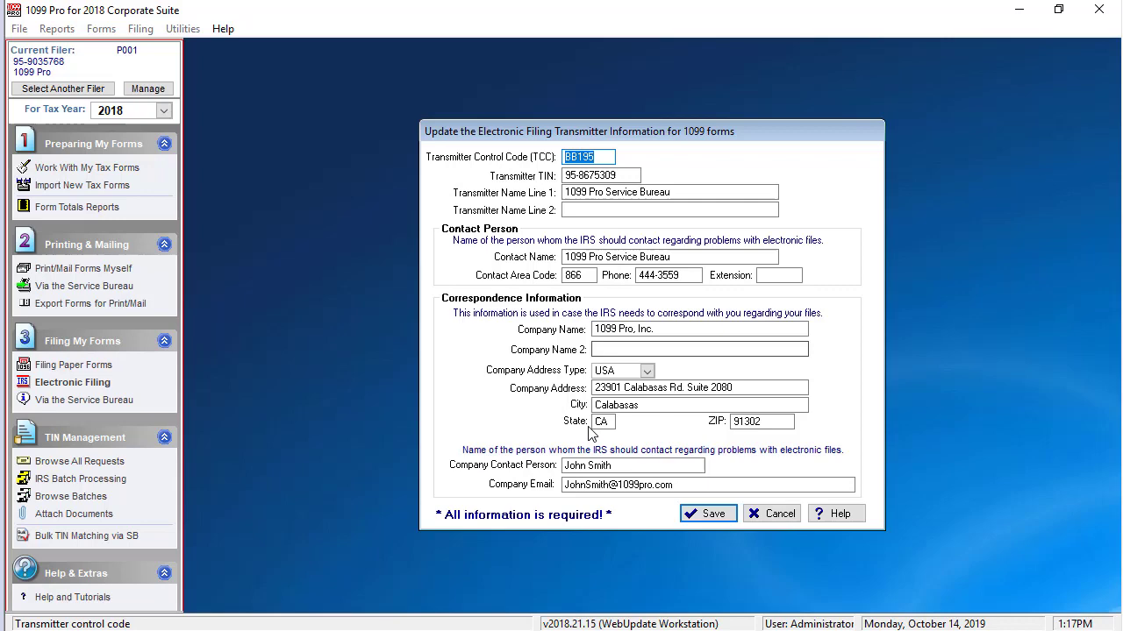
pyautogui.click(706, 514)
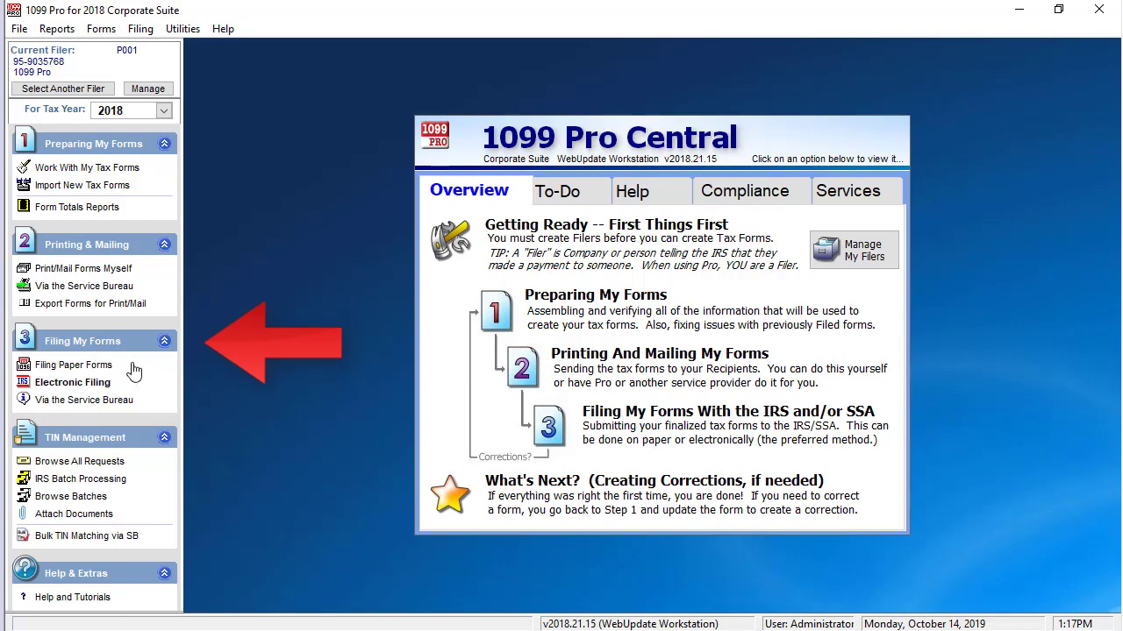
# Start a new 1220 format e-file for the 1098/1099/5498/W-2G forms and check for program updates
pyautogui.click(81, 384)
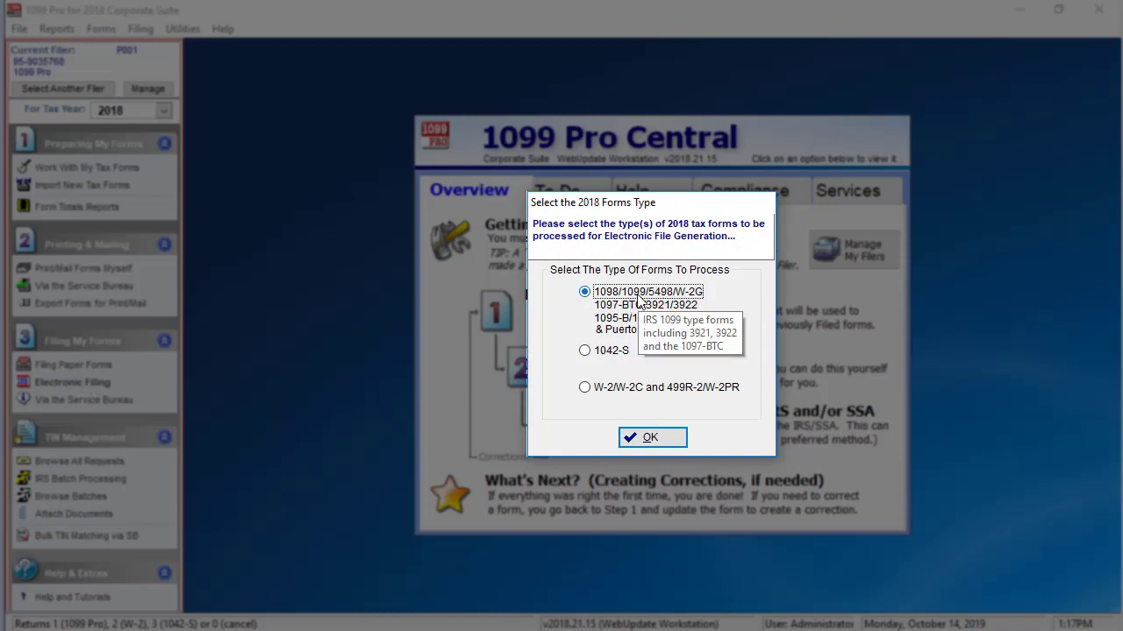
pyautogui.click(652, 444)
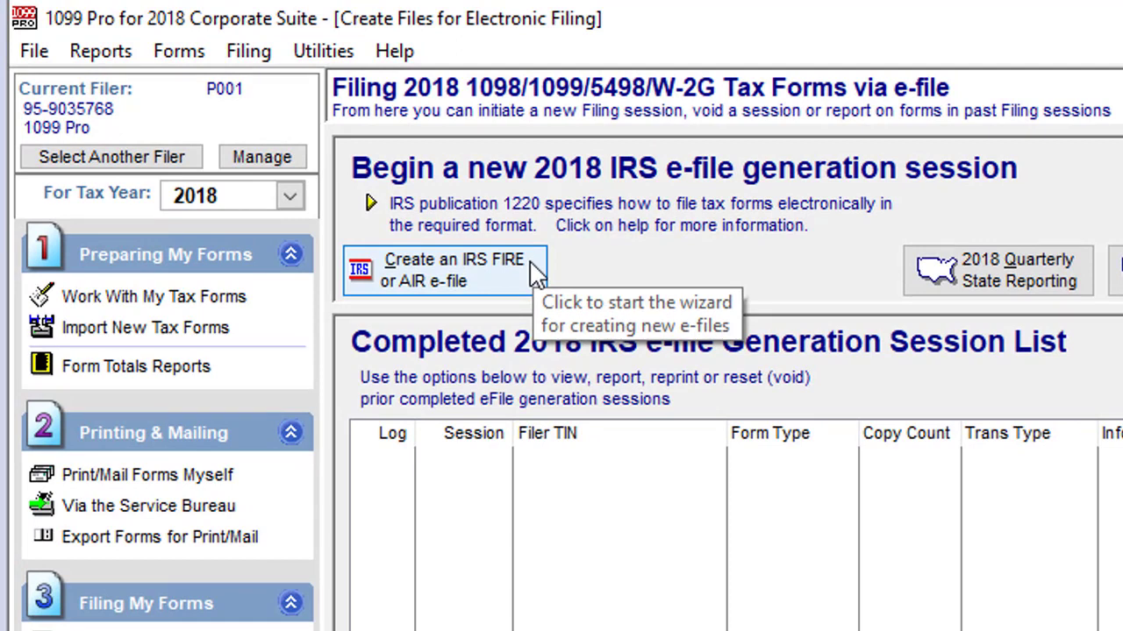
pyautogui.click(513, 273)
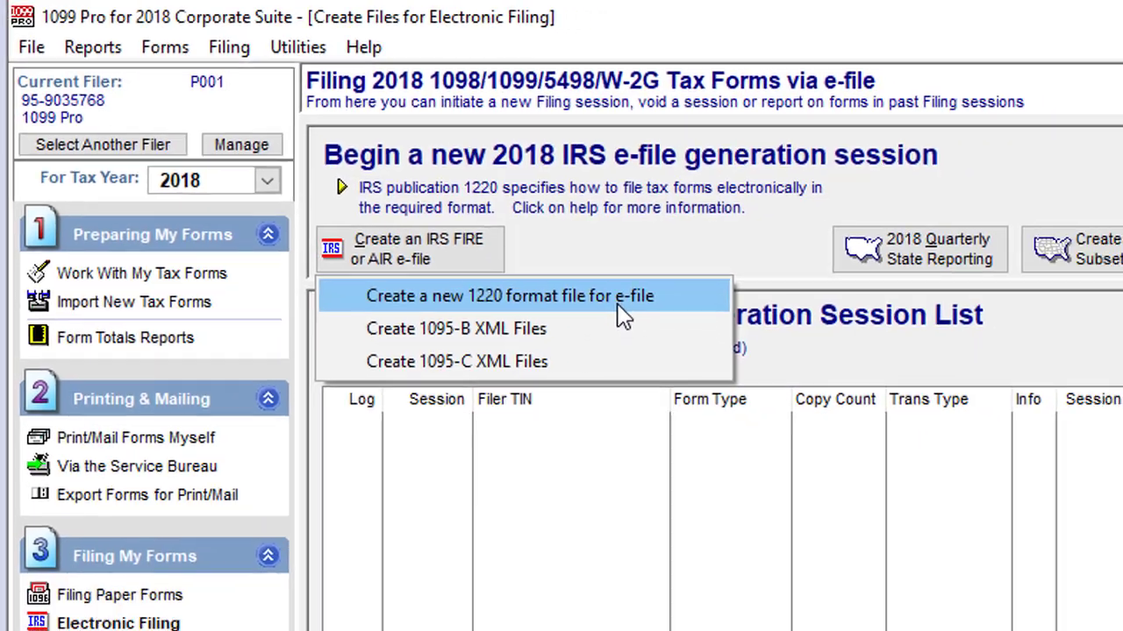
pyautogui.click(675, 338)
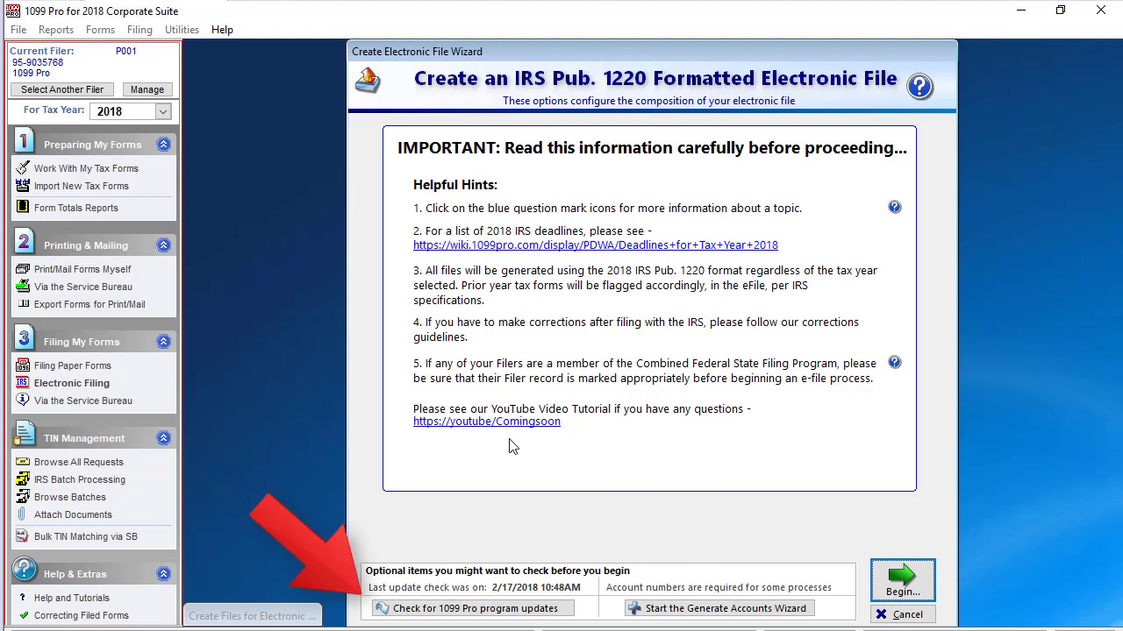
pyautogui.click(506, 613)
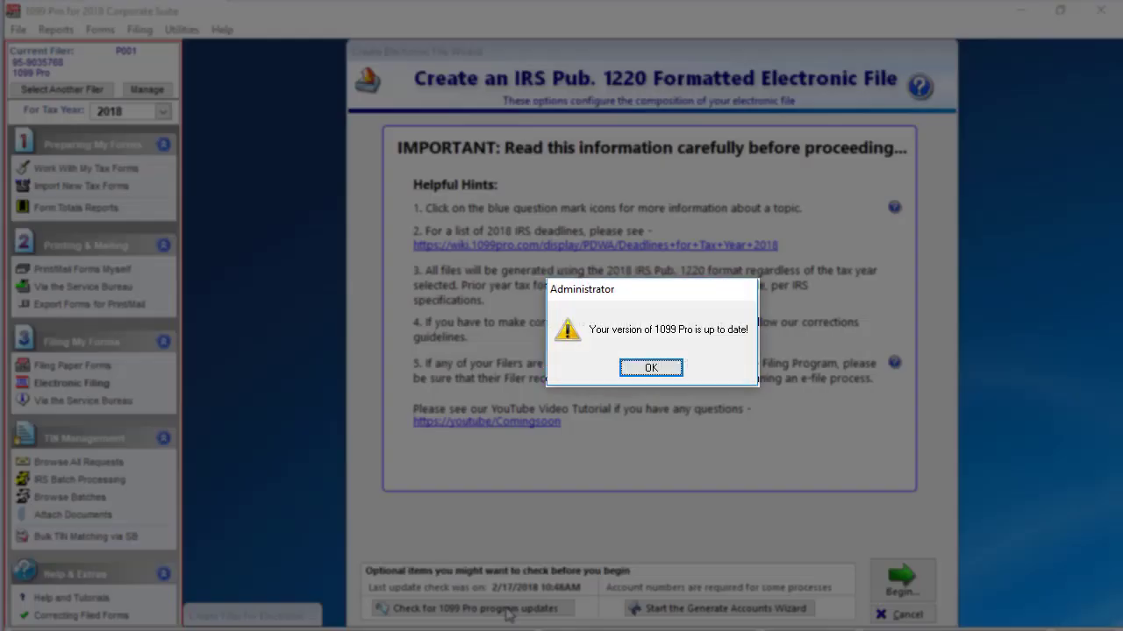
pyautogui.click(650, 369)
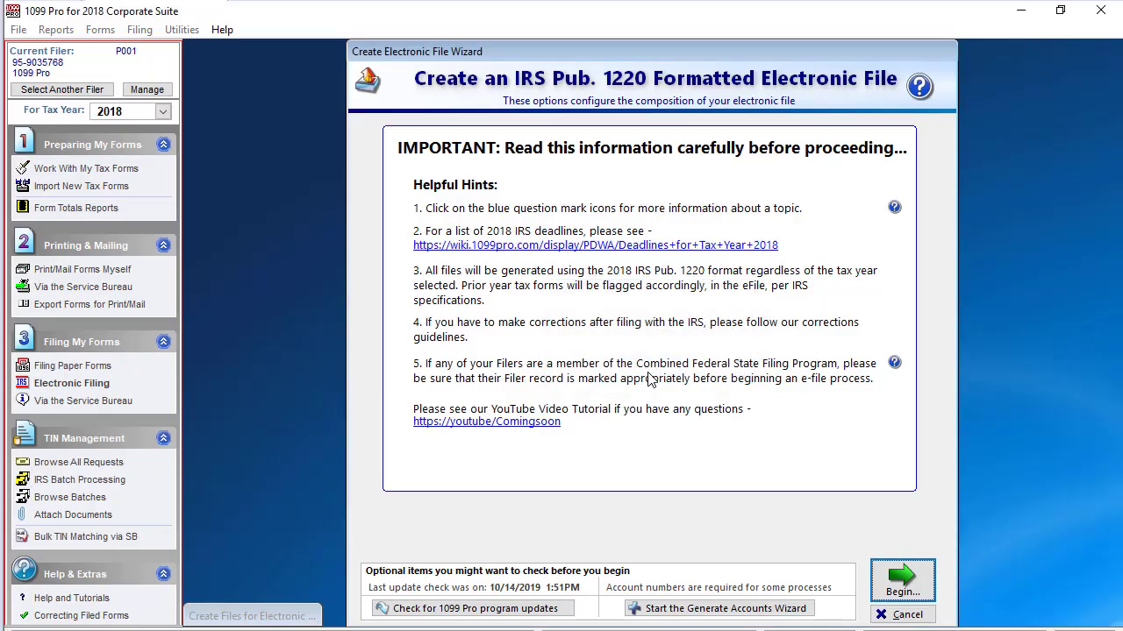
# Generate missing account numbers for all forms of all filers and begin configuring the electronic file
pyautogui.click(682, 609)
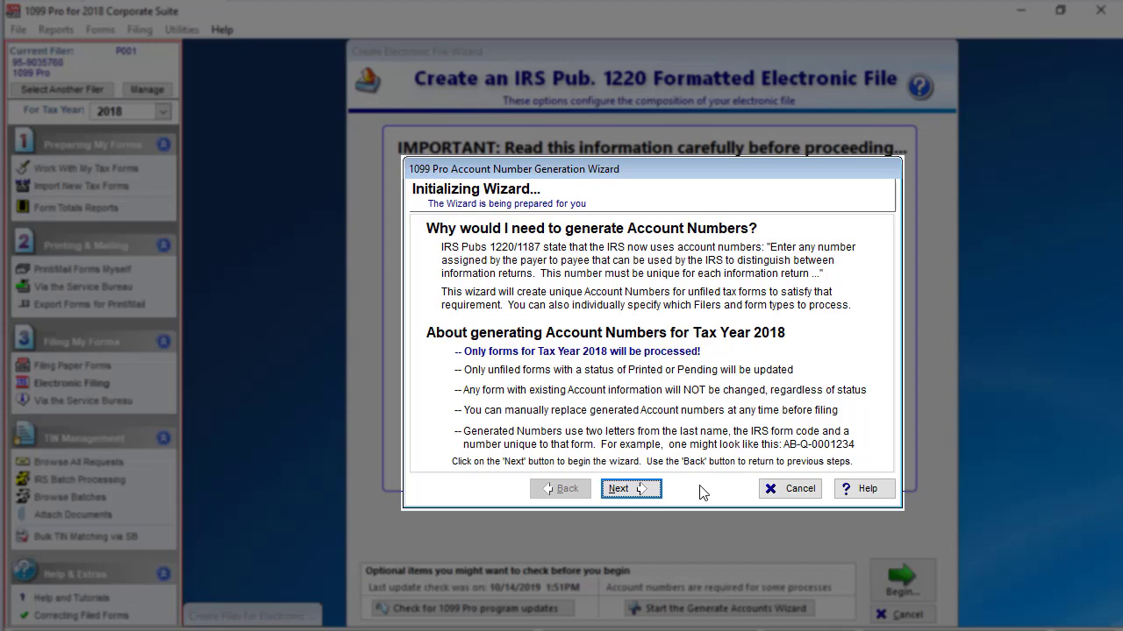
pyautogui.click(633, 491)
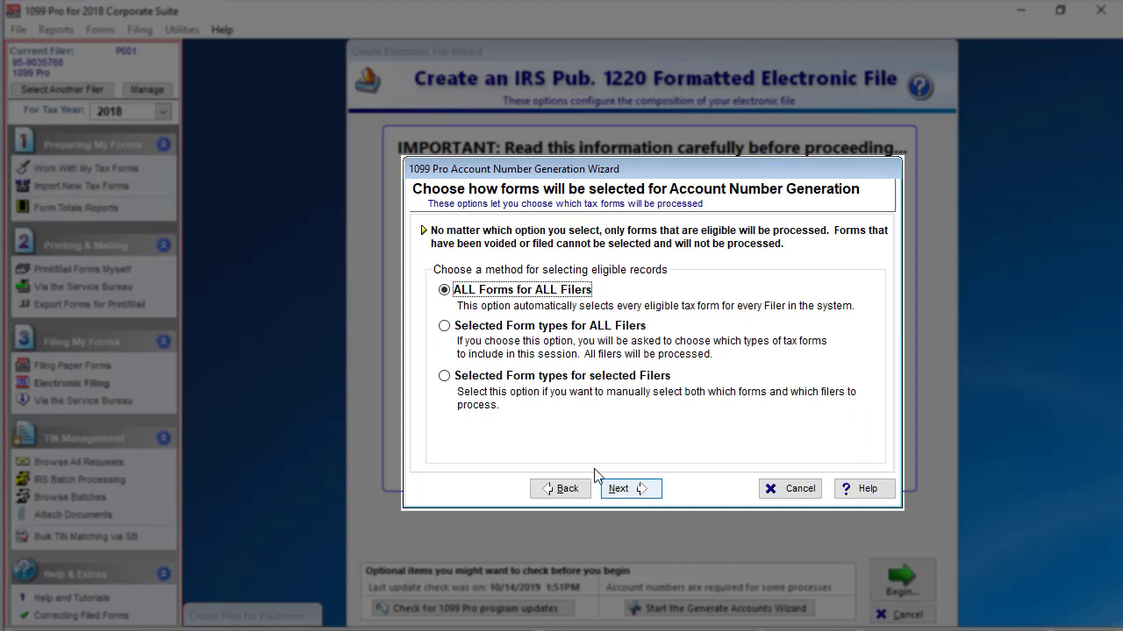
pyautogui.click(445, 291)
pyautogui.click(642, 489)
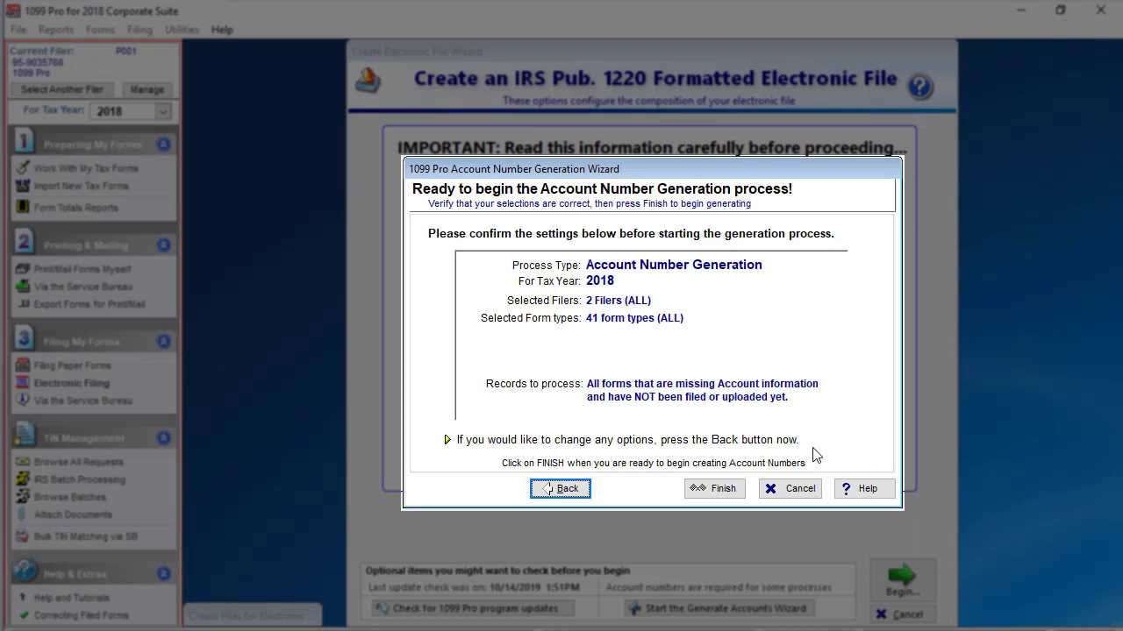
pyautogui.click(725, 489)
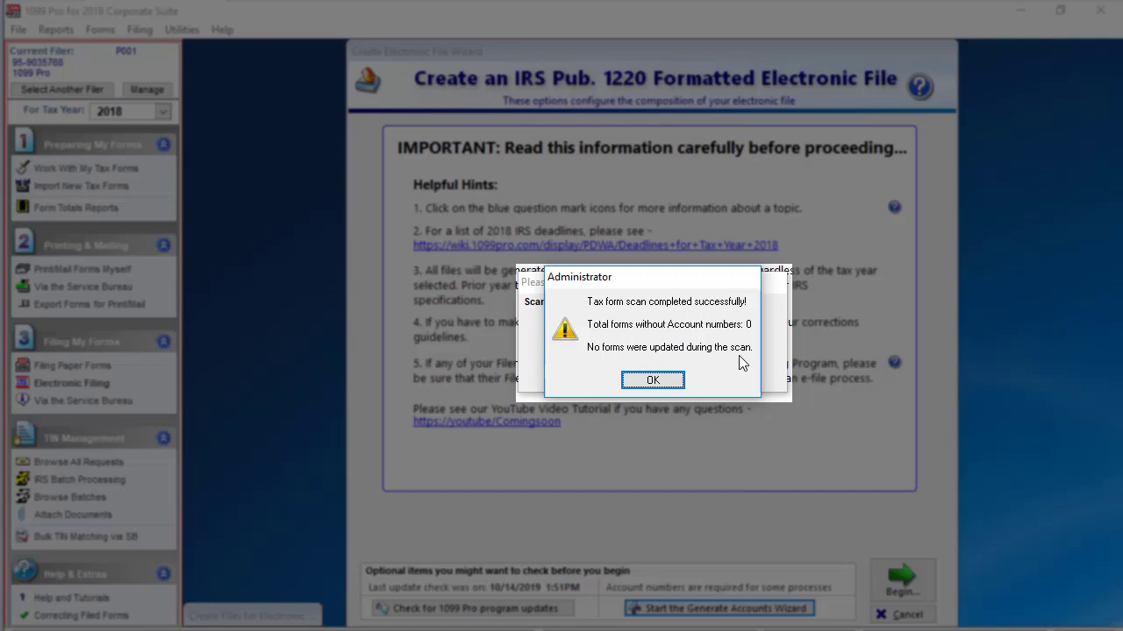
pyautogui.click(653, 381)
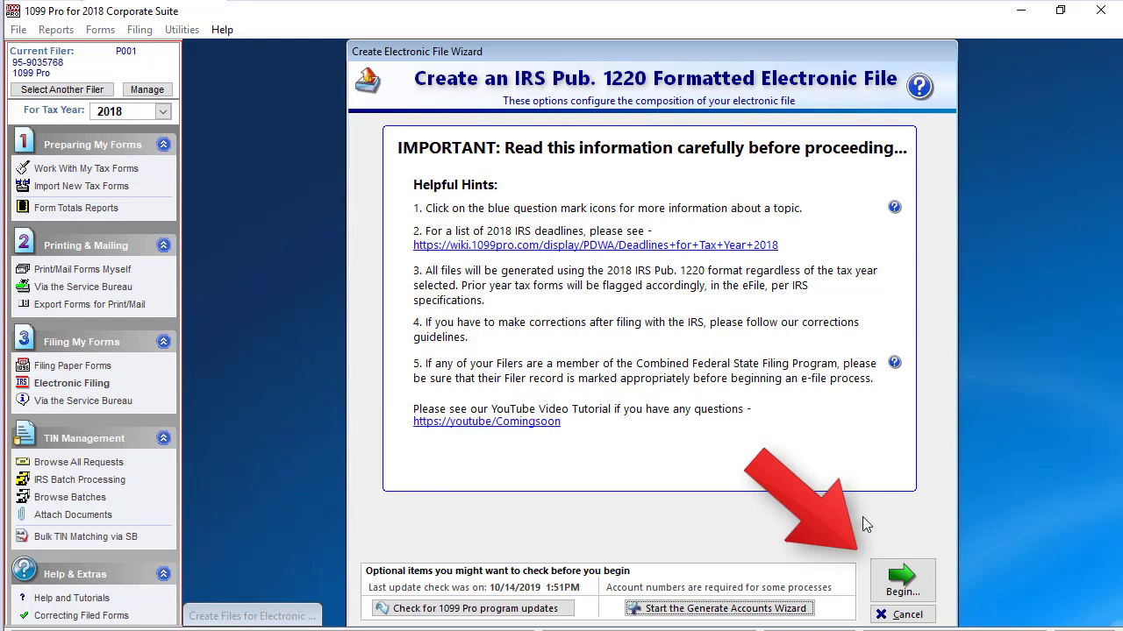
pyautogui.click(903, 581)
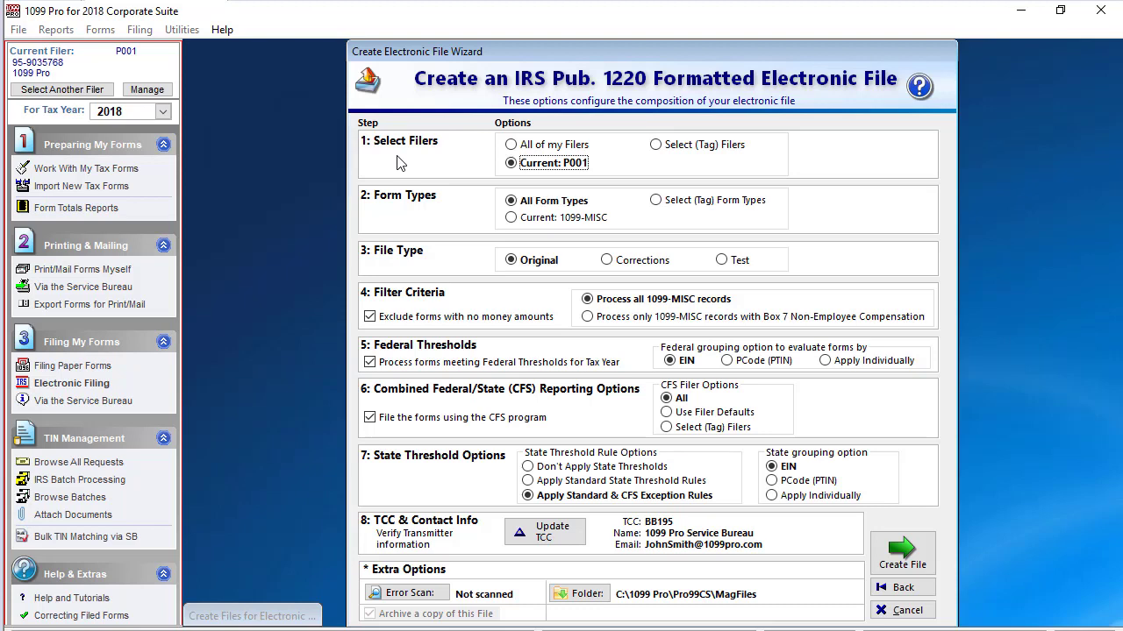
# Try the filer options for the e-file: all filers, the current filer, and tagging only filer P001
pyautogui.click(514, 146)
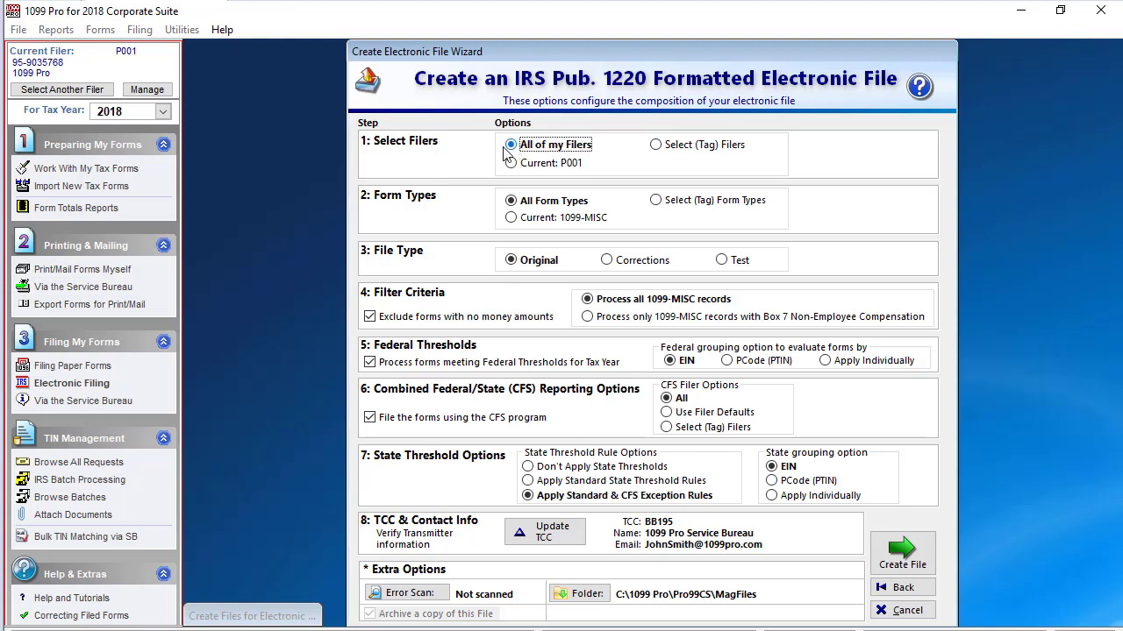
pyautogui.click(514, 165)
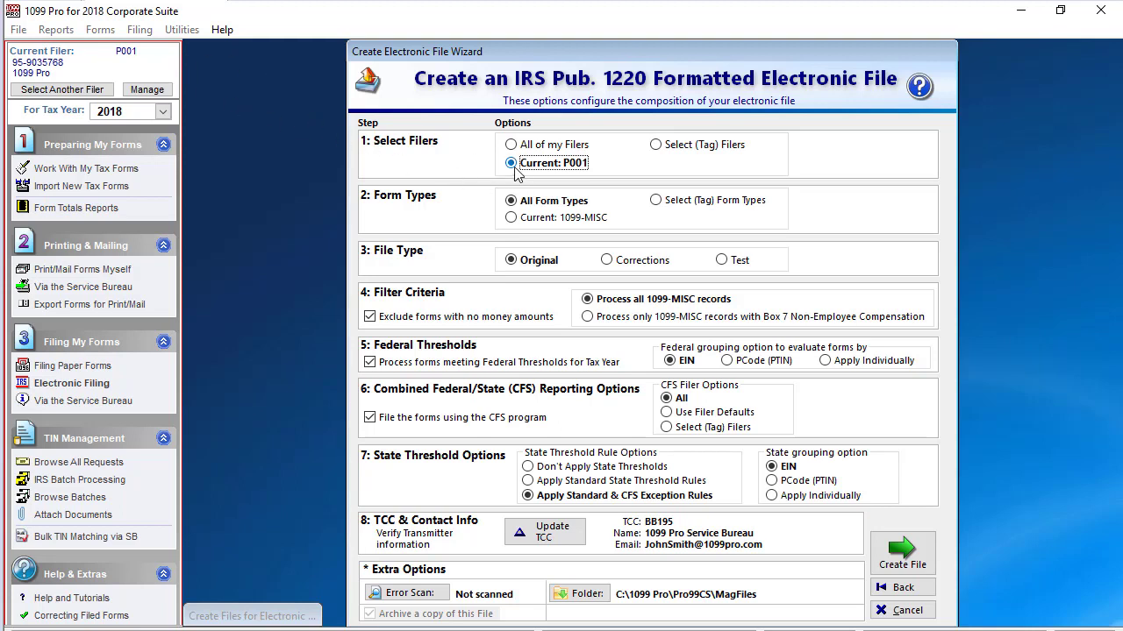
pyautogui.click(657, 146)
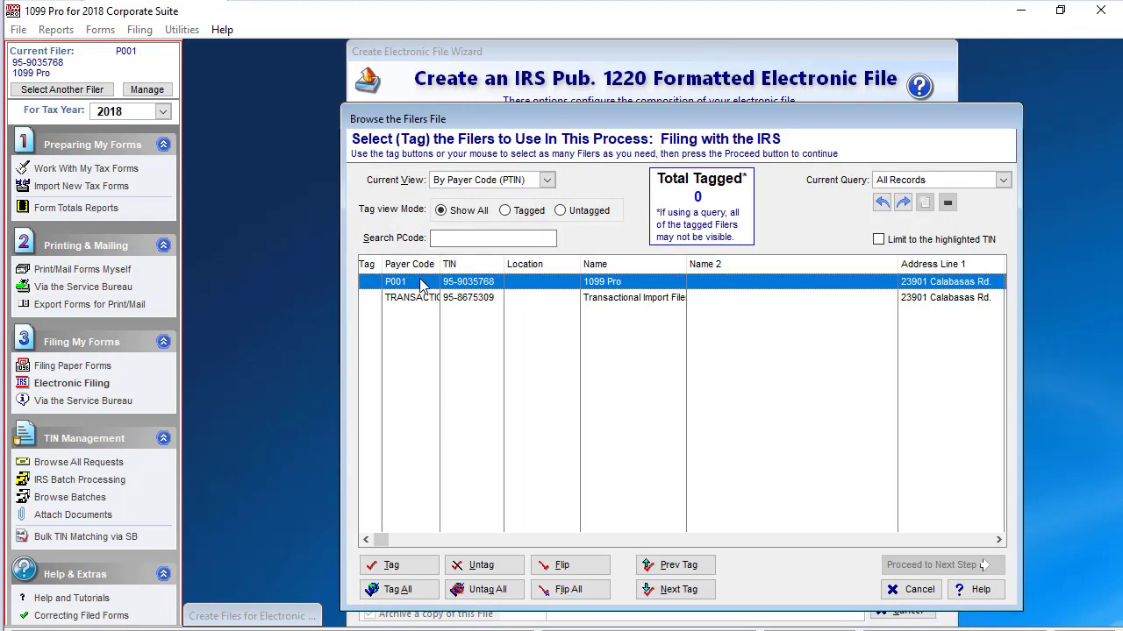
pyautogui.click(418, 570)
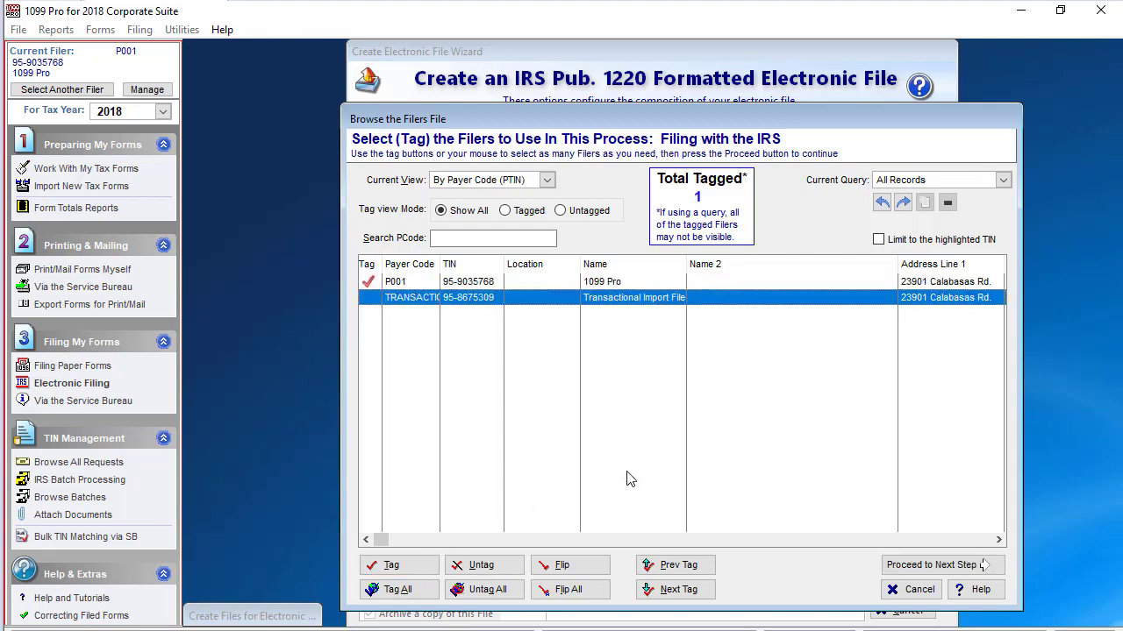
pyautogui.click(934, 566)
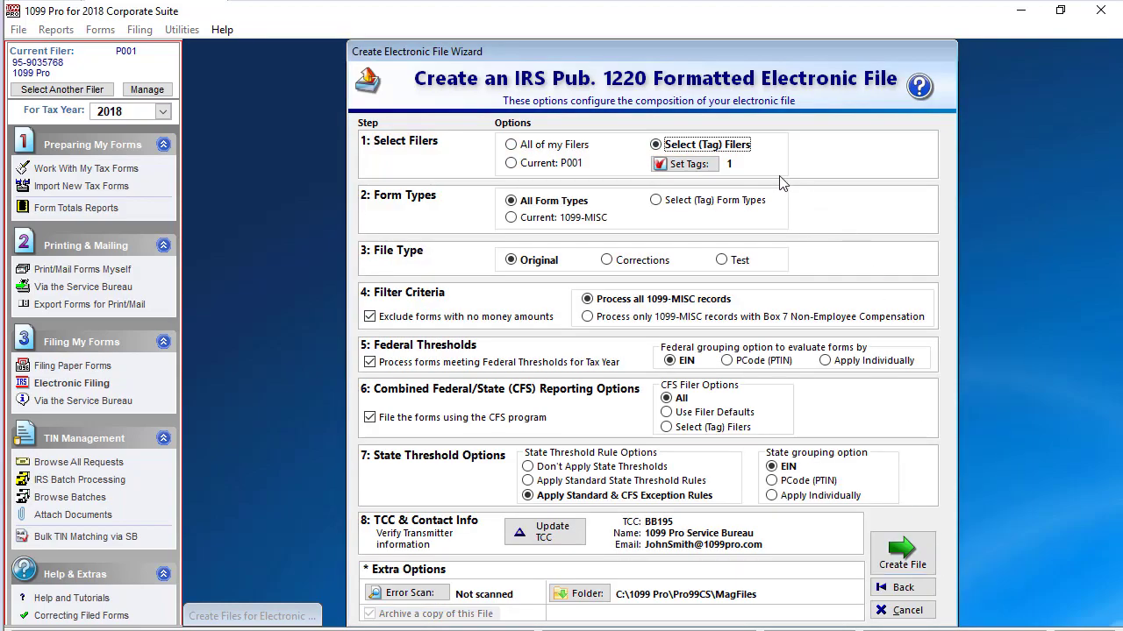
# Configure the e-file for the current filer P001 and current 1099-MISC form type, trying Corrections and Test before choosing the Original file type
pyautogui.click(512, 164)
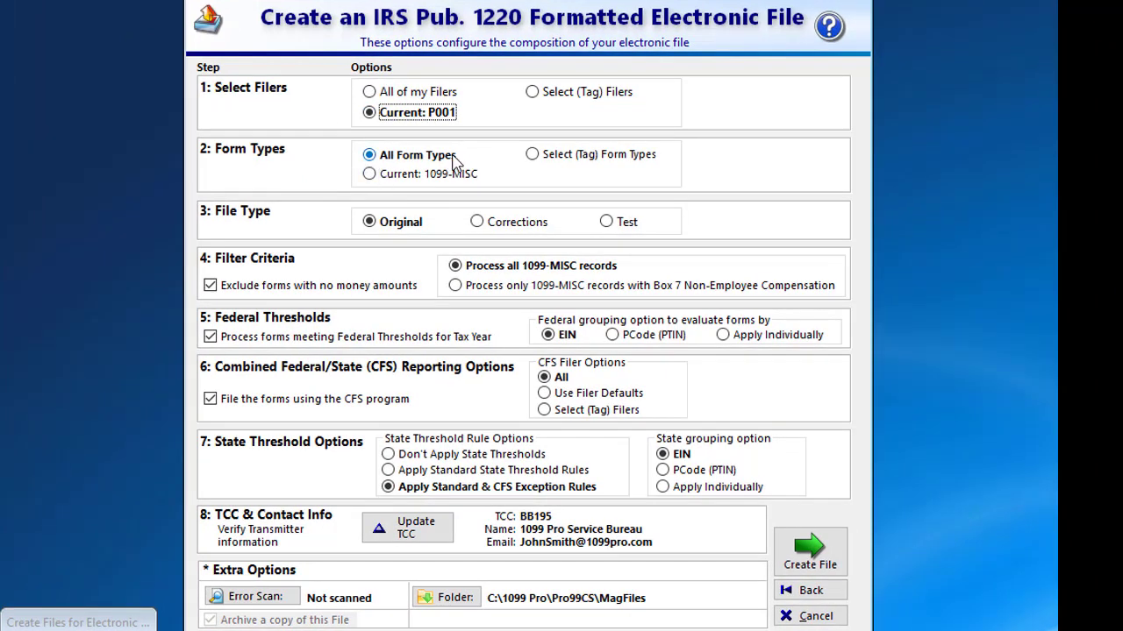
pyautogui.click(370, 174)
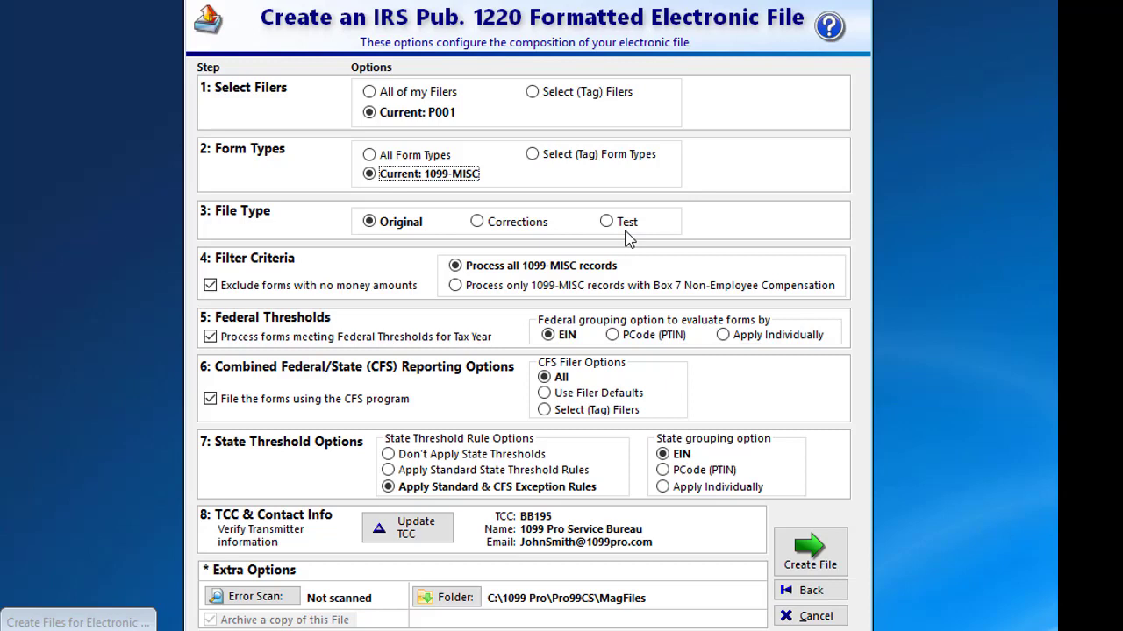
pyautogui.click(477, 222)
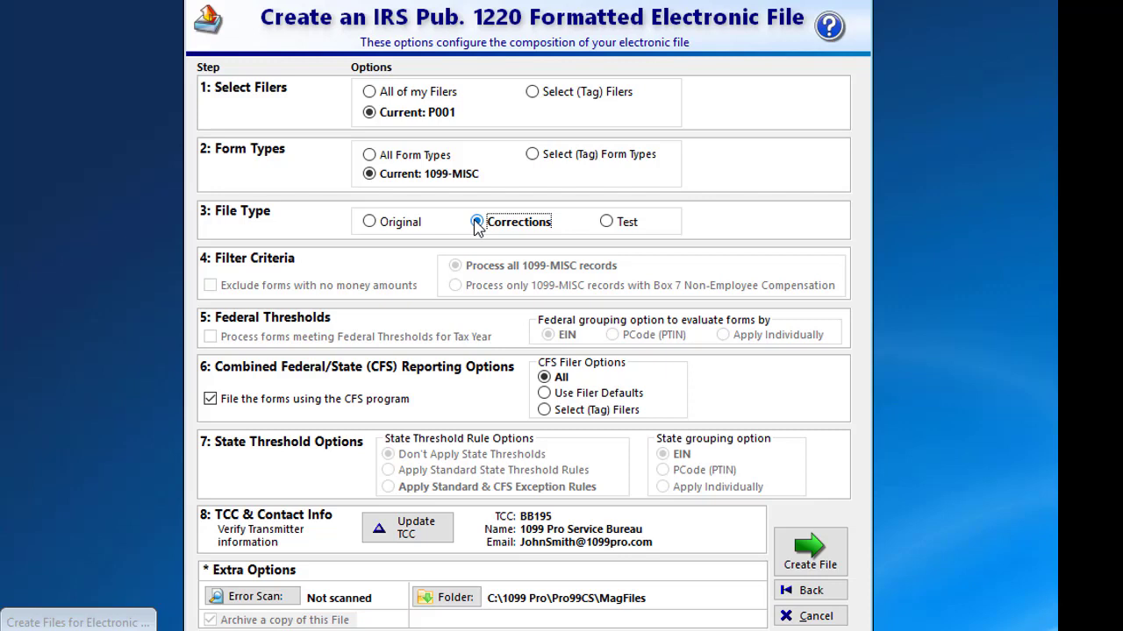
pyautogui.click(606, 222)
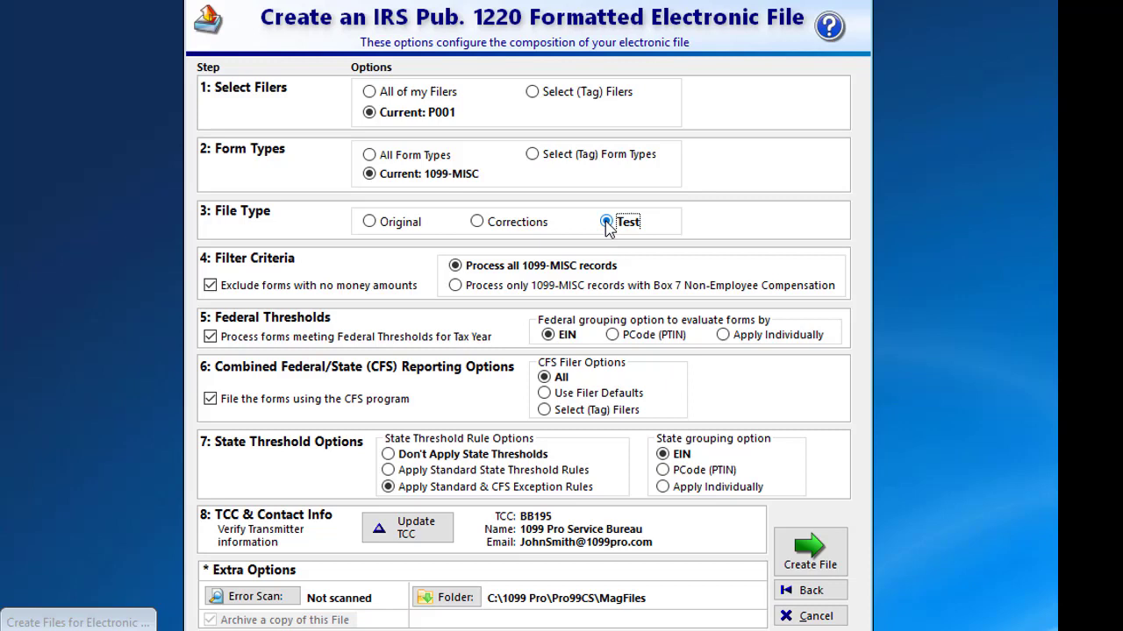
pyautogui.click(370, 223)
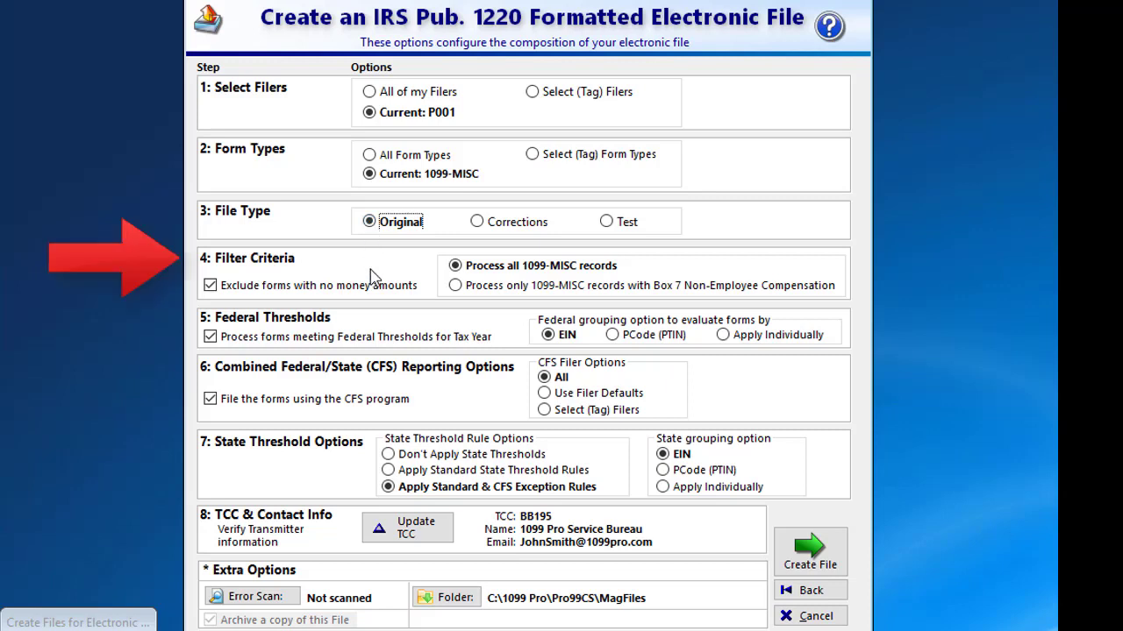
# Try including forms without money amounts and processing only Box 7 Non-Employee Compensation records, and restore the original filter criteria
pyautogui.click(210, 286)
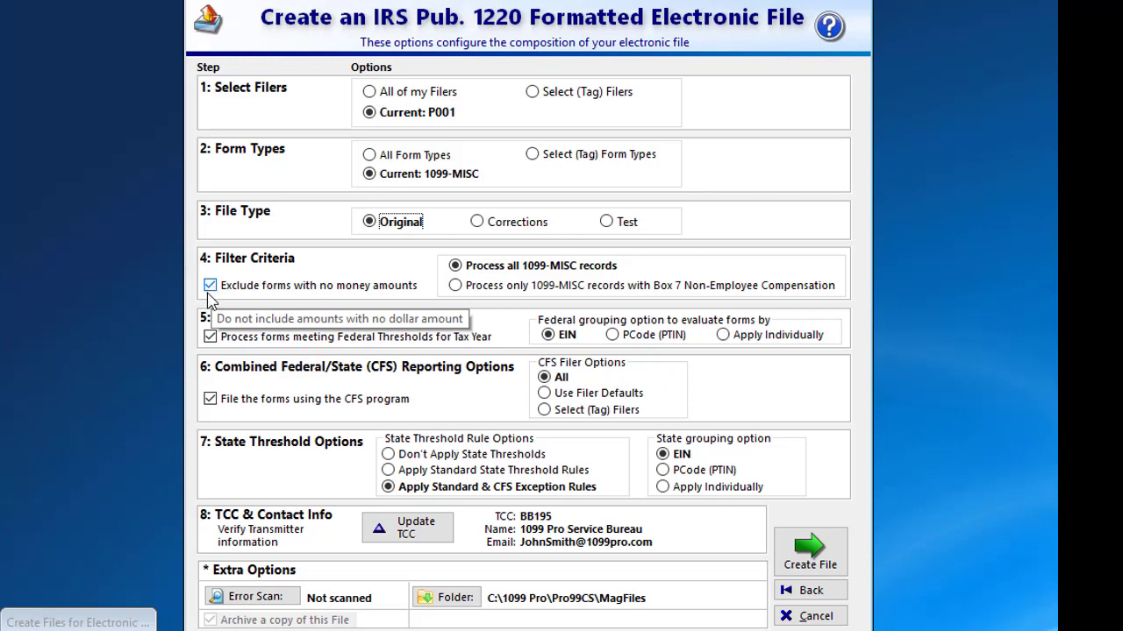
pyautogui.click(211, 285)
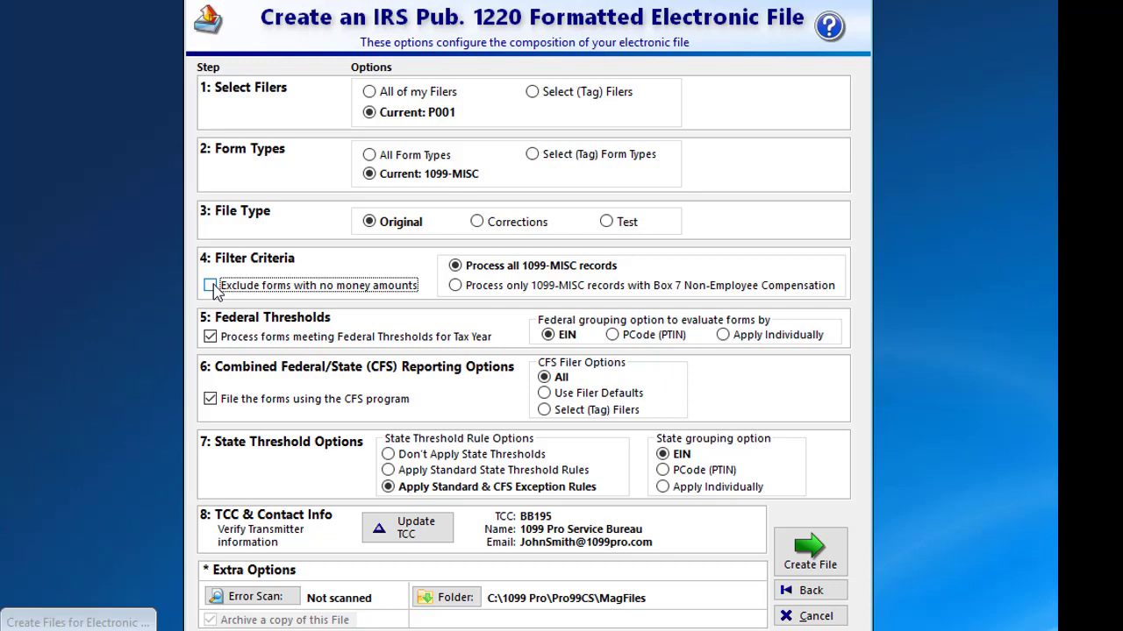
pyautogui.click(210, 286)
pyautogui.click(454, 293)
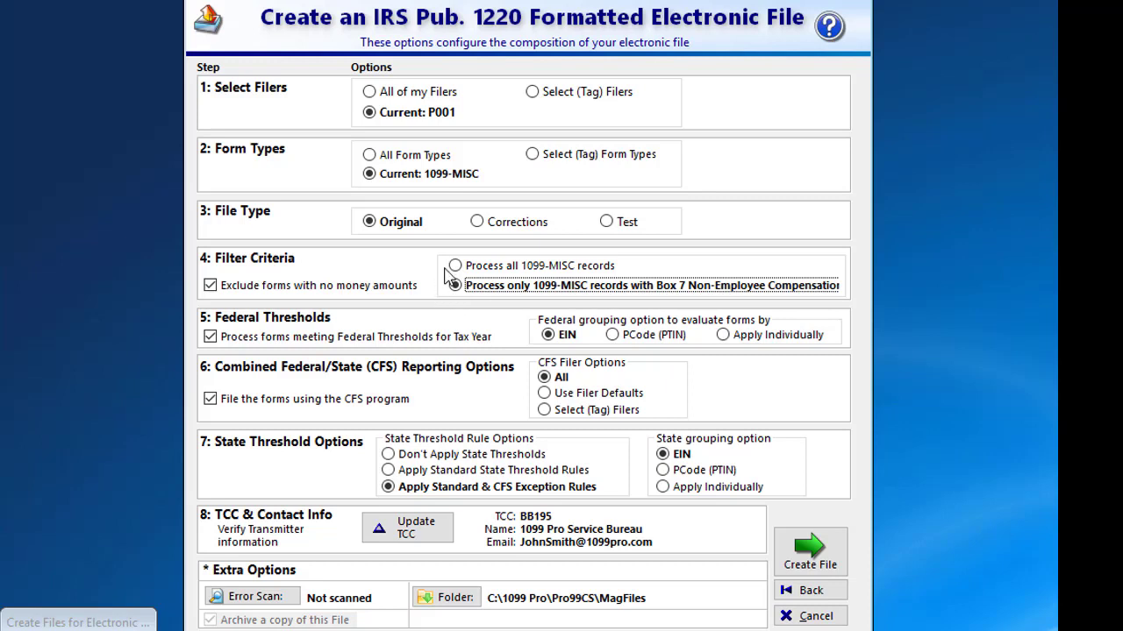
pyautogui.click(455, 265)
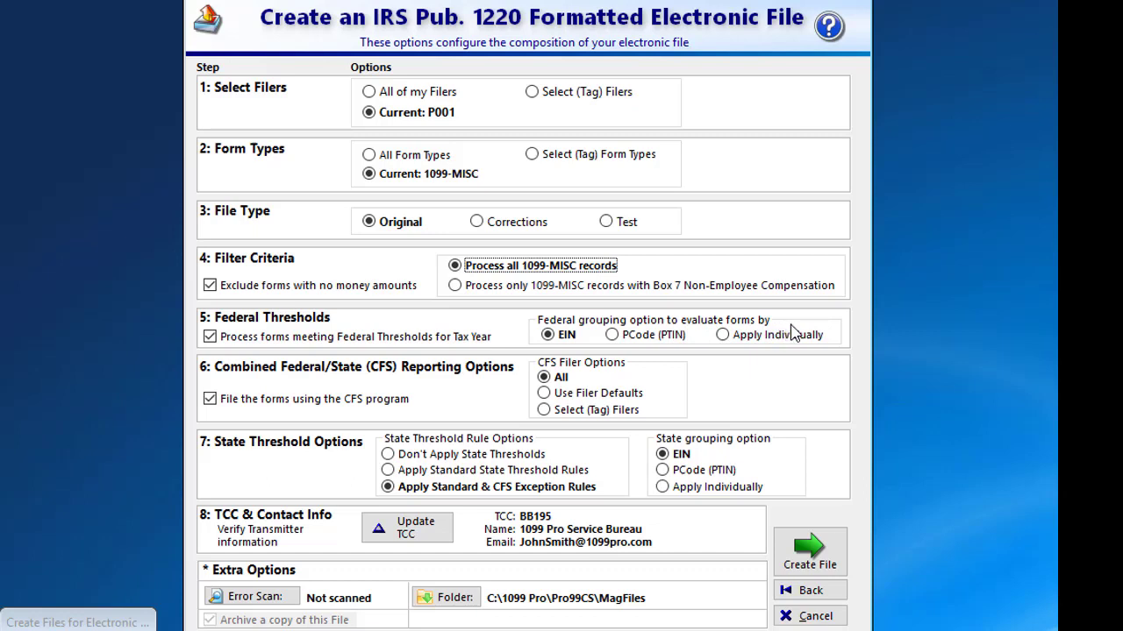
# Try applying the federal thresholds individually, and set the federal grouping option to PCode (PTIN)
pyautogui.click(724, 336)
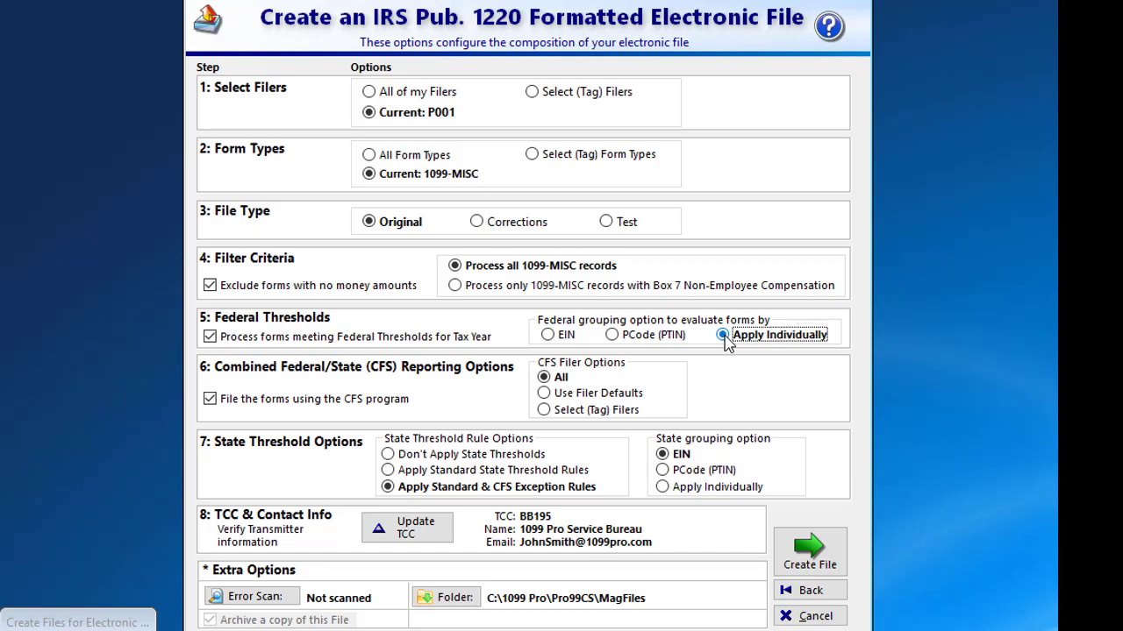
pyautogui.click(612, 336)
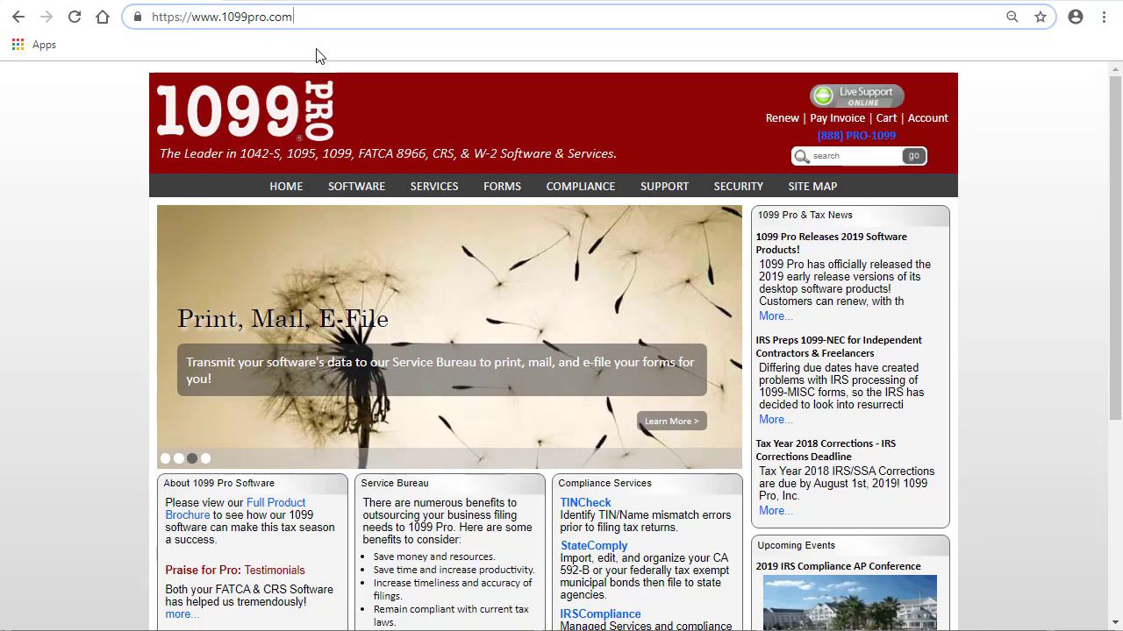
# Switch to the browser and open the IRS Combined Federal/State filing service page on 1099pro.com
pyautogui.moveTo(427, 188)
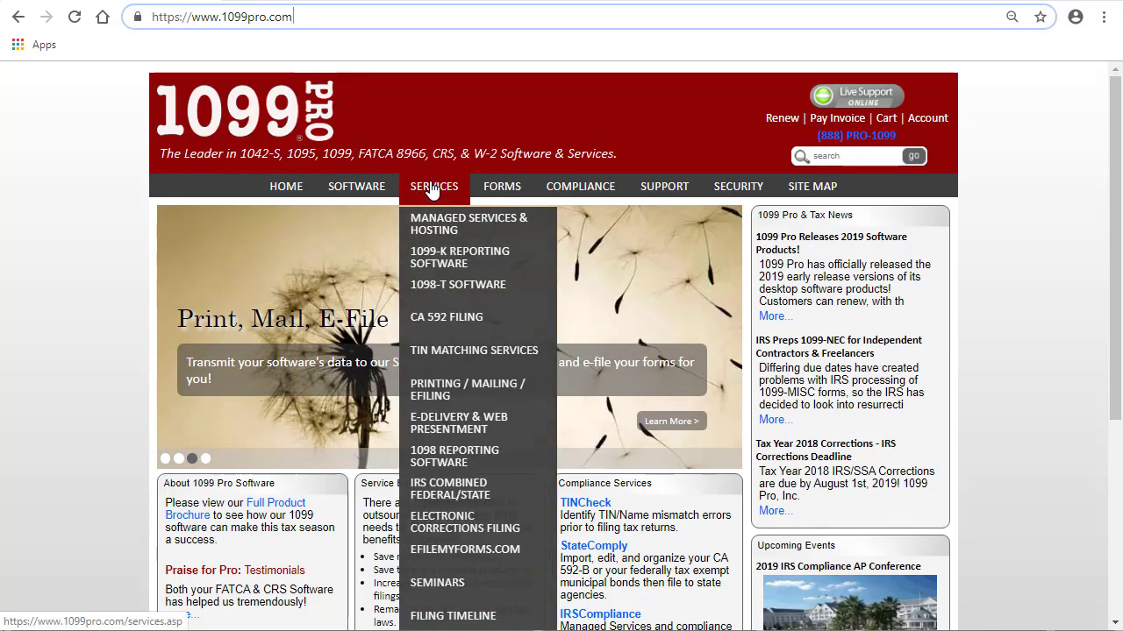
pyautogui.click(454, 496)
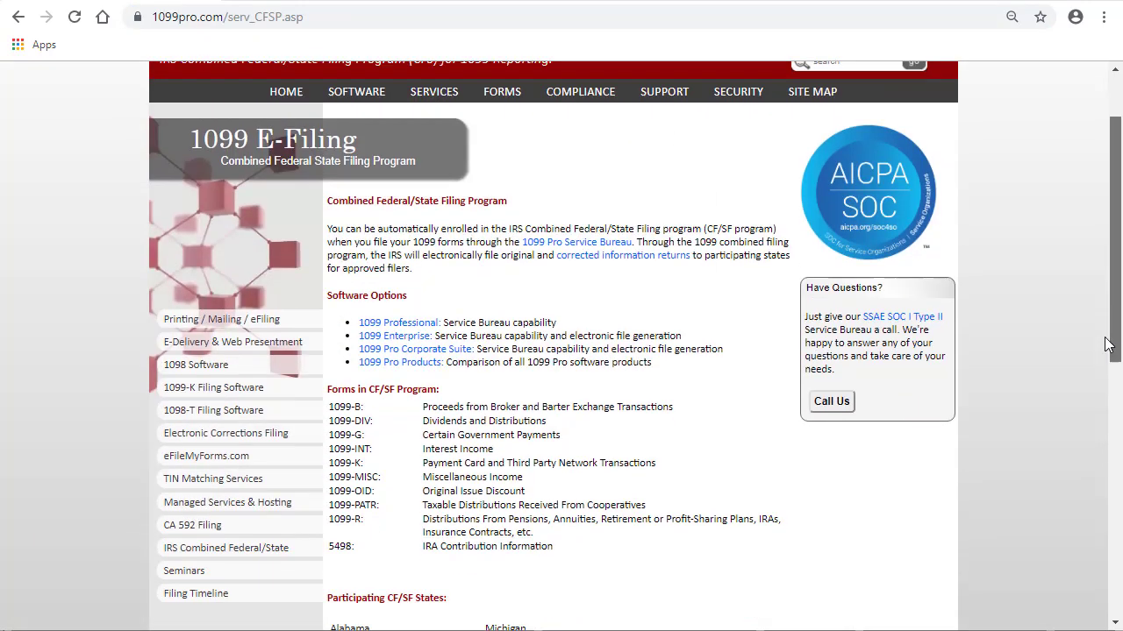
# Review the list of participating CF/SF states on the Combined Federal/State Filing Program page
pyautogui.scroll(-3, 1099, 459)
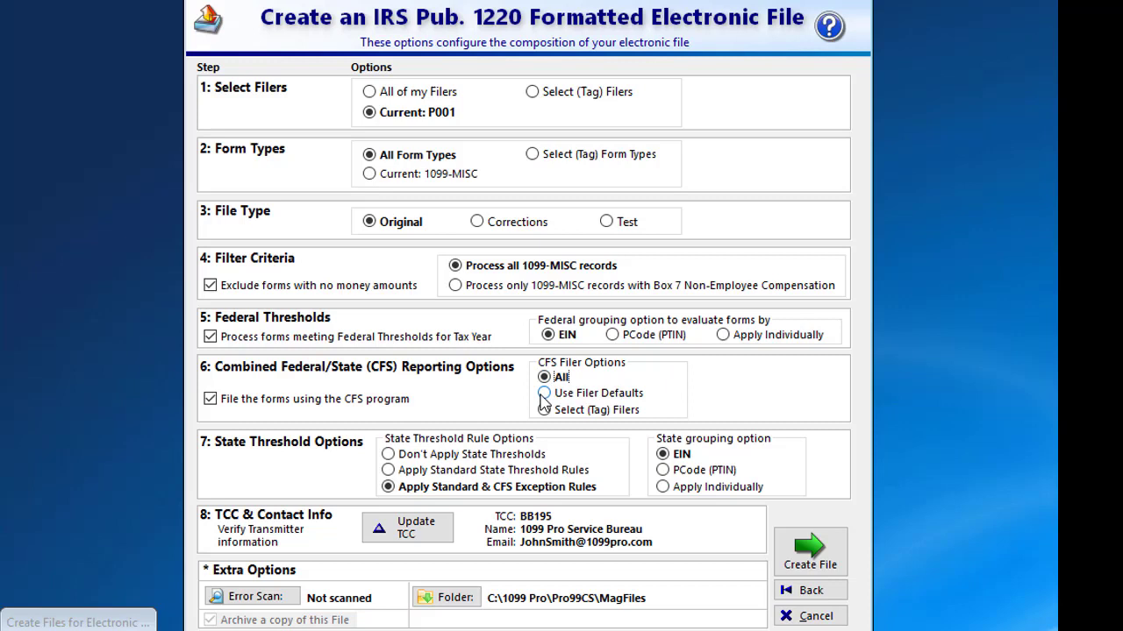
# Try the Use Filer Defaults and Select (Tag) Filers options for Combined Federal/State reporting, and restore the CFS filer option to All
pyautogui.click(544, 394)
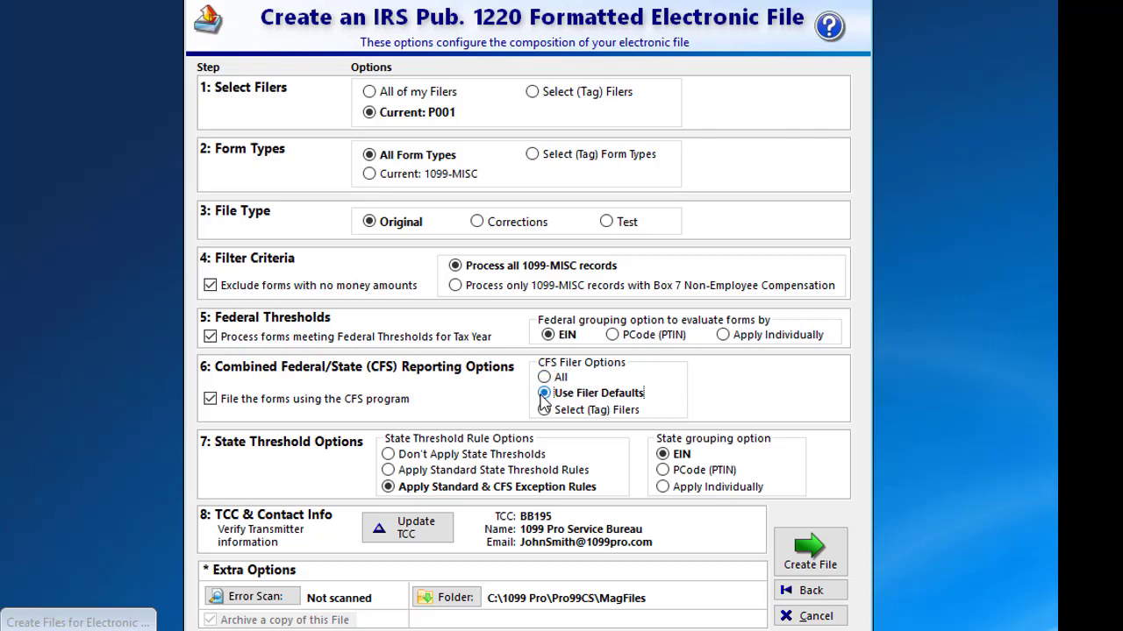
pyautogui.click(543, 410)
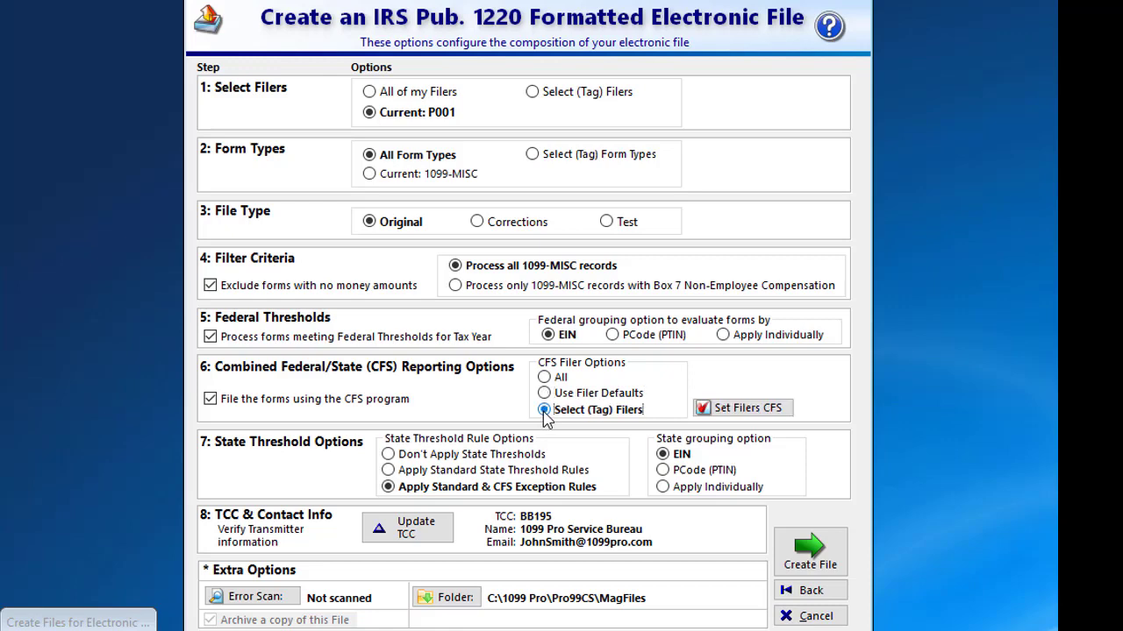
pyautogui.click(184, 536)
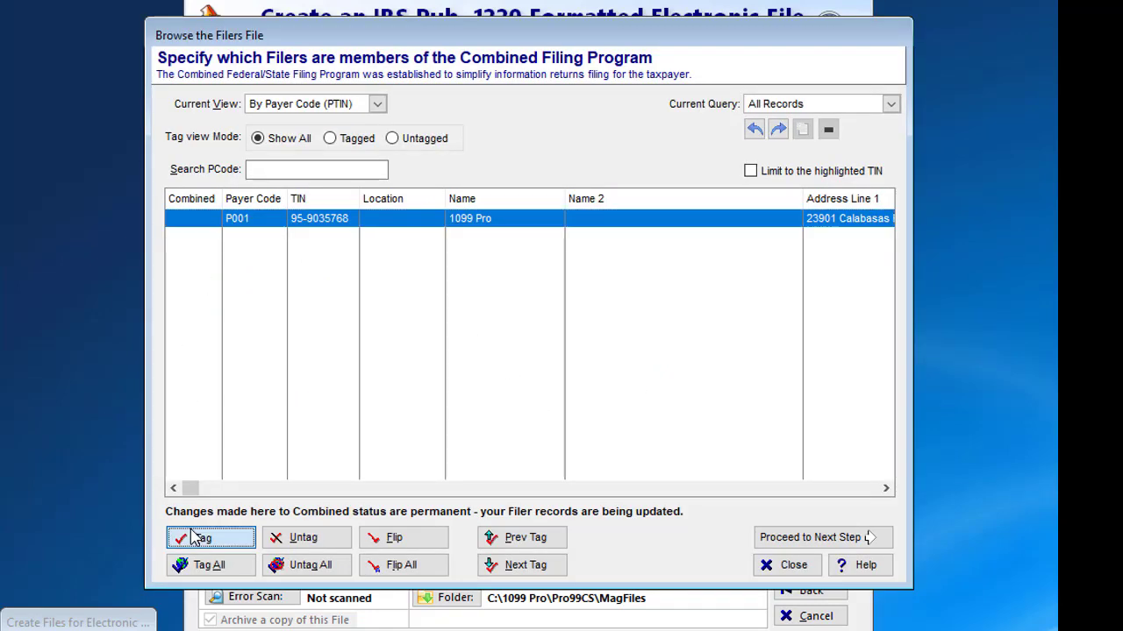
pyautogui.click(852, 537)
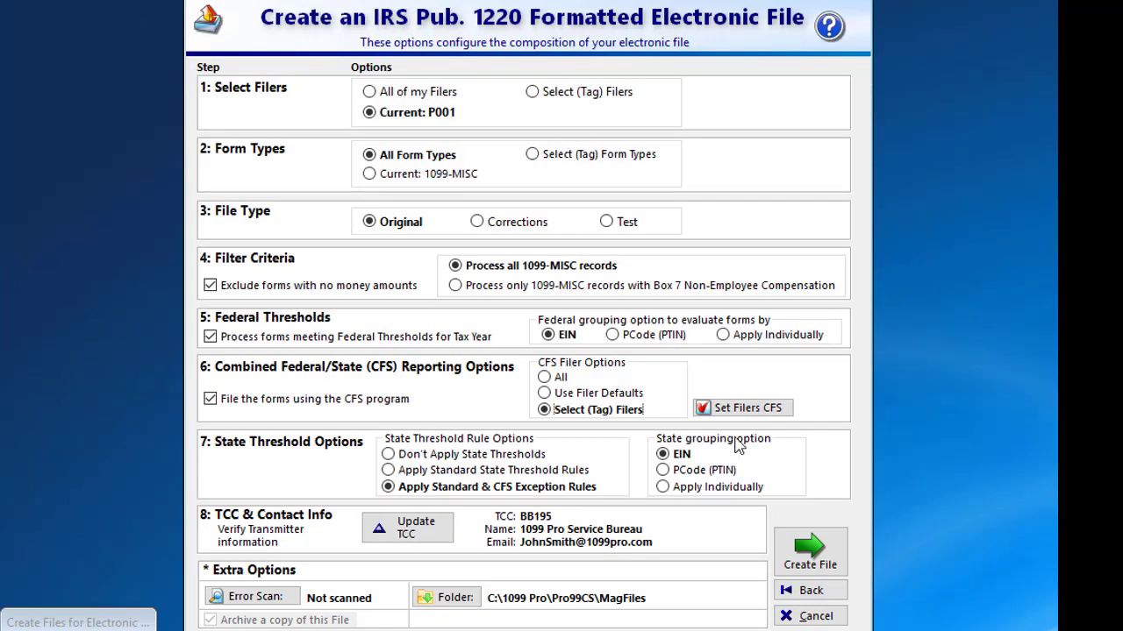
pyautogui.click(543, 377)
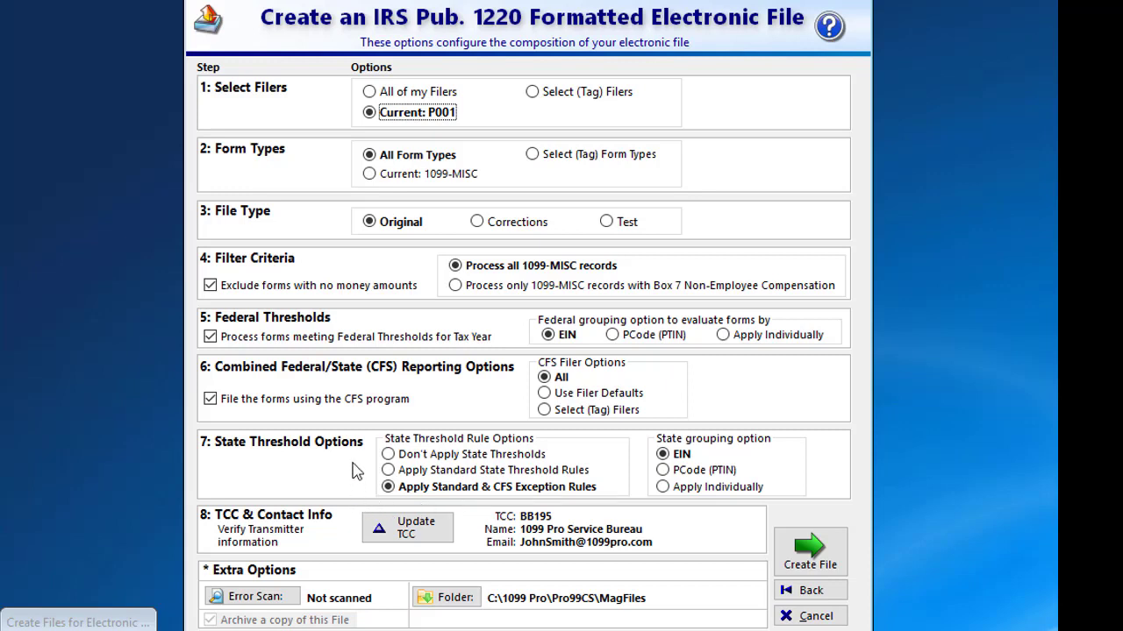
# Try the standard-only and no-state-threshold rules, and restore Apply Standard & CFS Exception Rules with state grouping by EIN
pyautogui.click(389, 471)
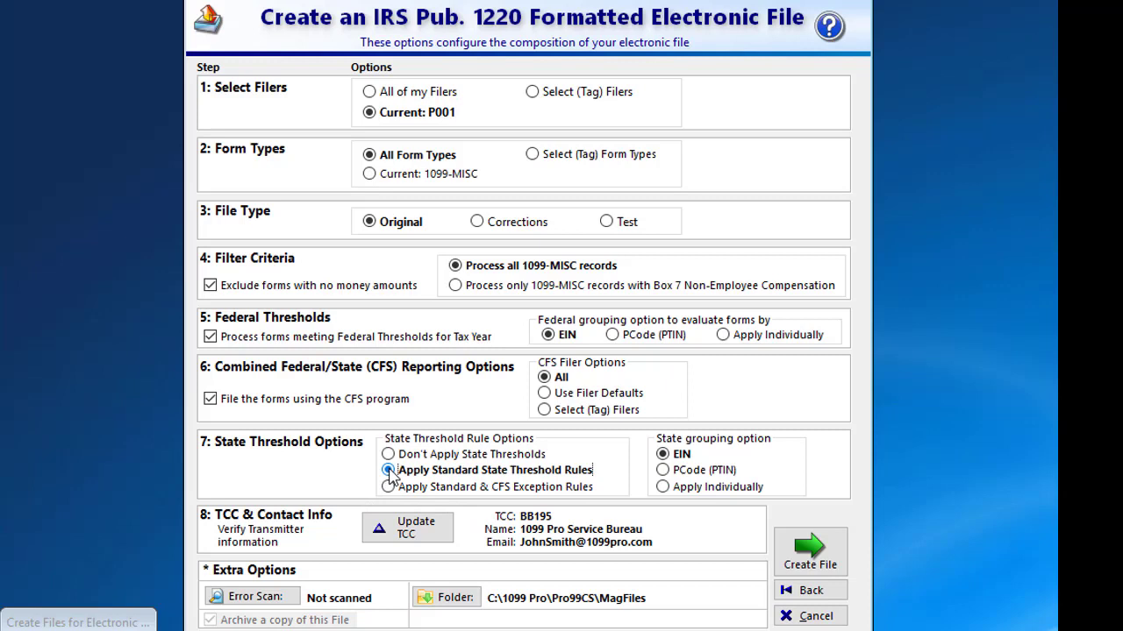
pyautogui.click(388, 455)
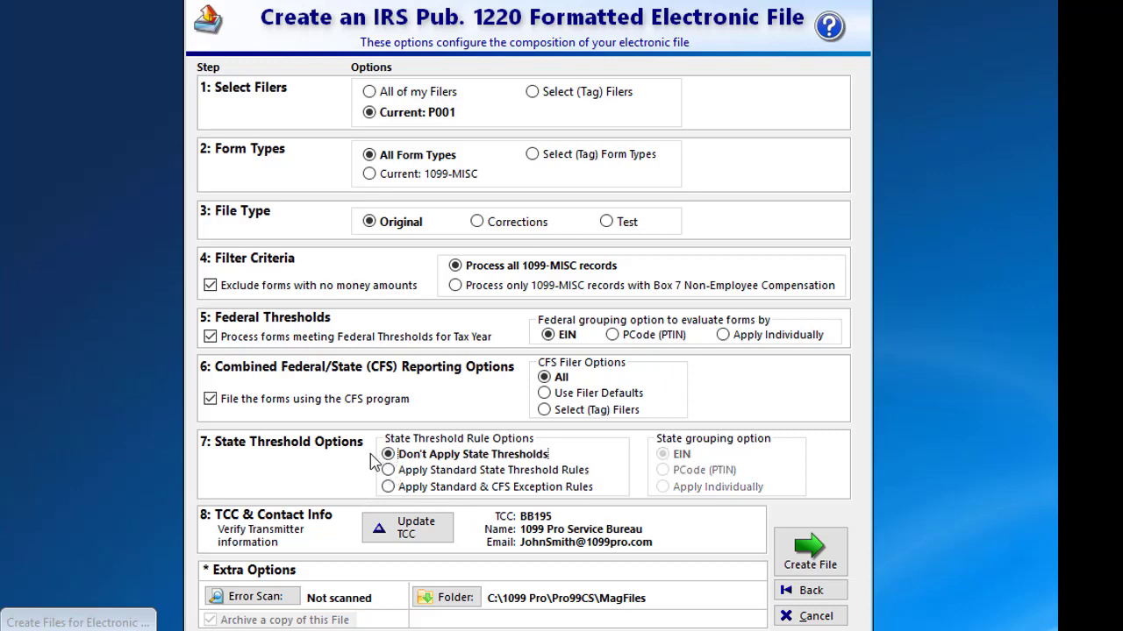
pyautogui.click(389, 488)
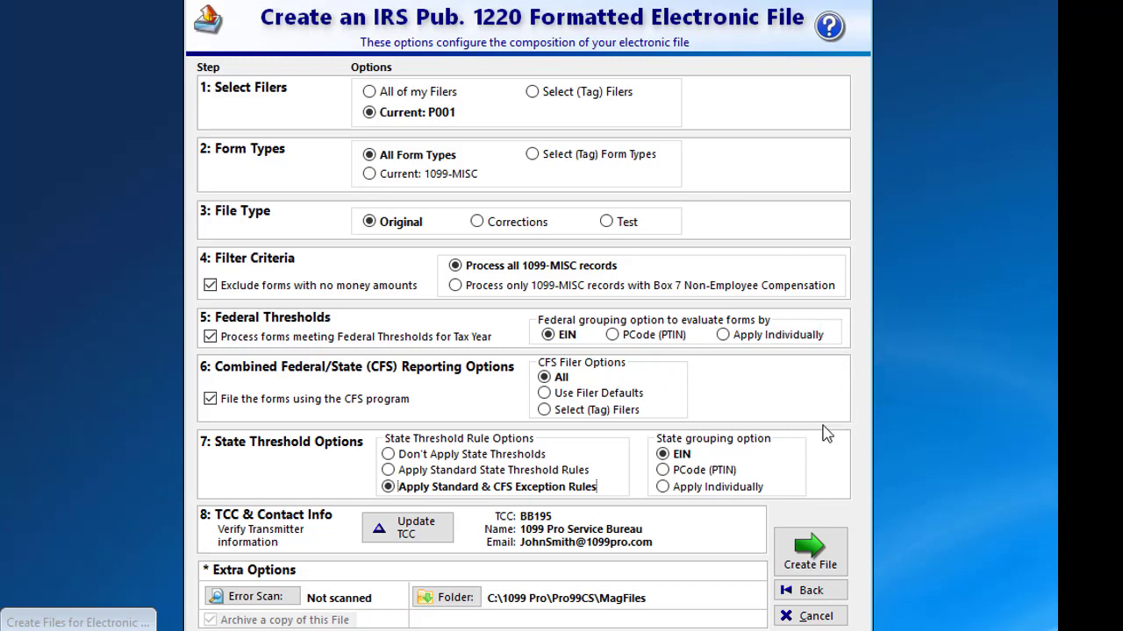
pyautogui.click(659, 460)
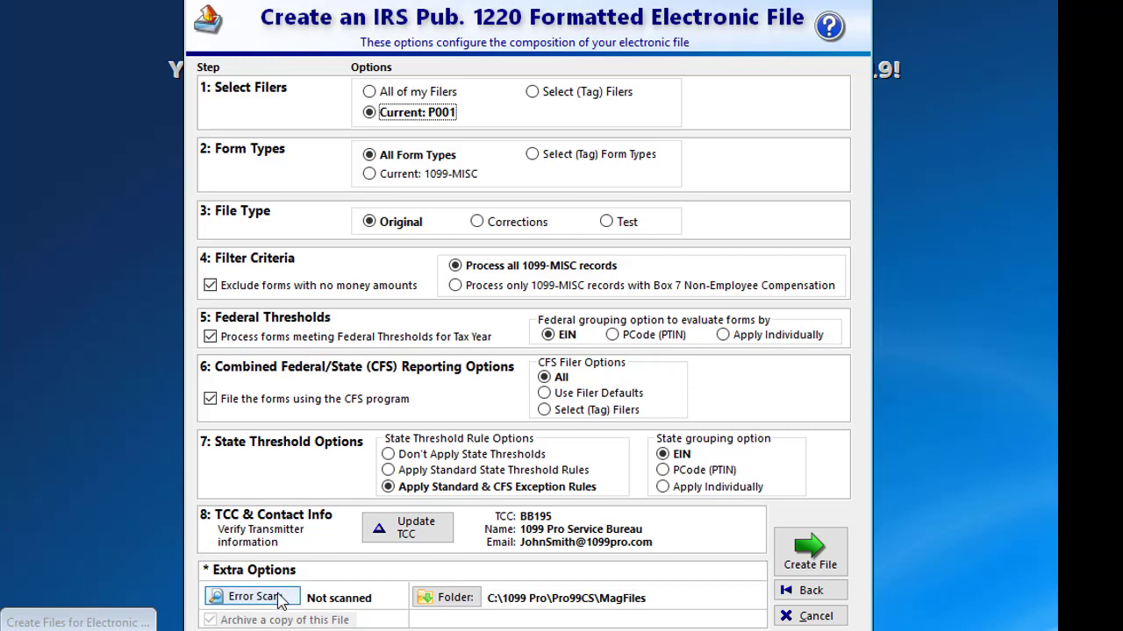
# Scan the selected forms for common formatting and validation problems, and return to the e-file options
pyautogui.click(277, 597)
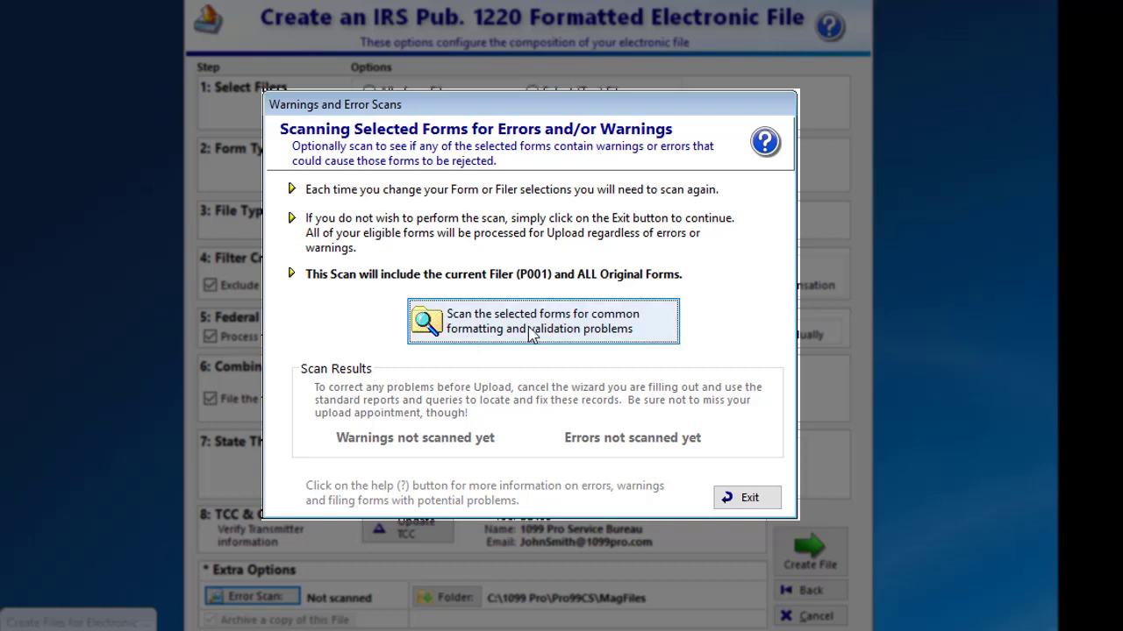
pyautogui.click(530, 334)
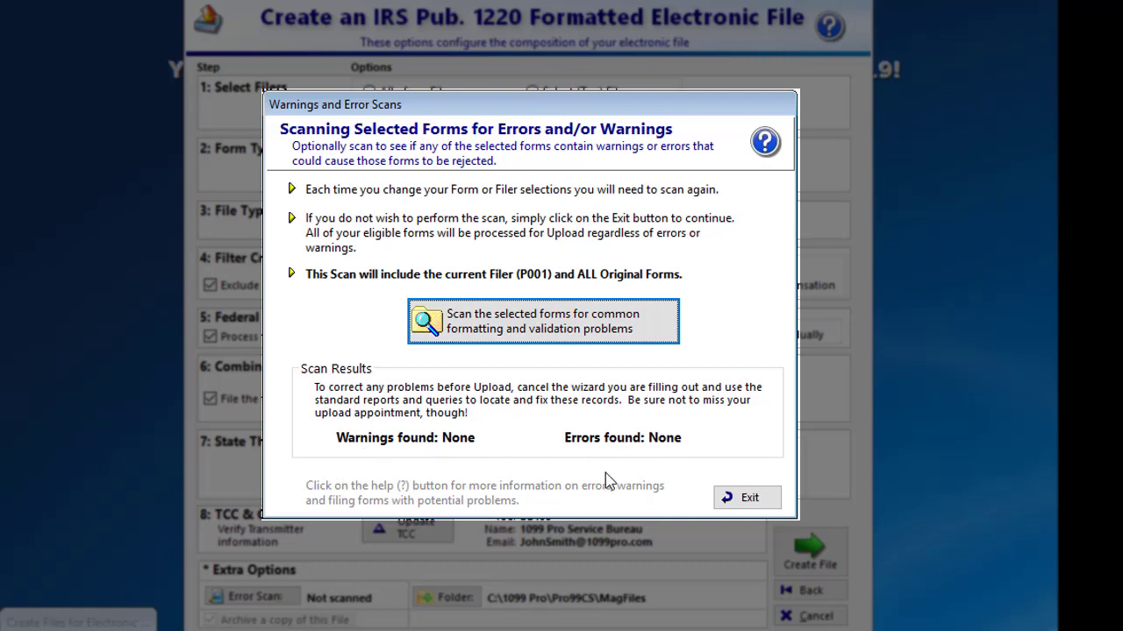
pyautogui.click(743, 497)
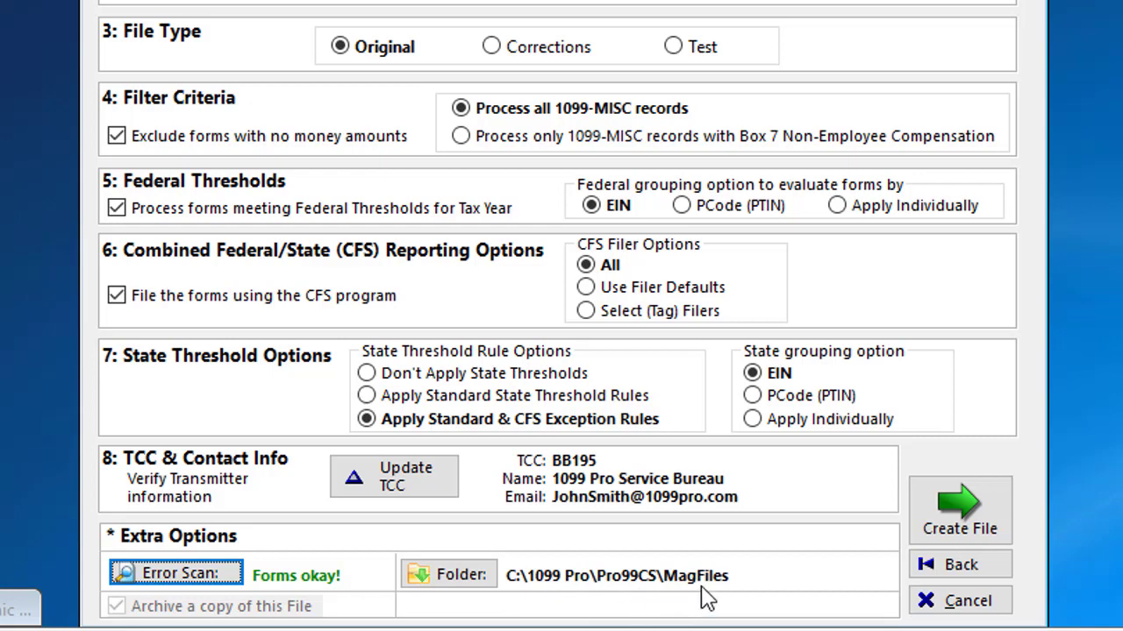
# Generate the IRS electronic file with the configured options and close the progress report
pyautogui.click(974, 513)
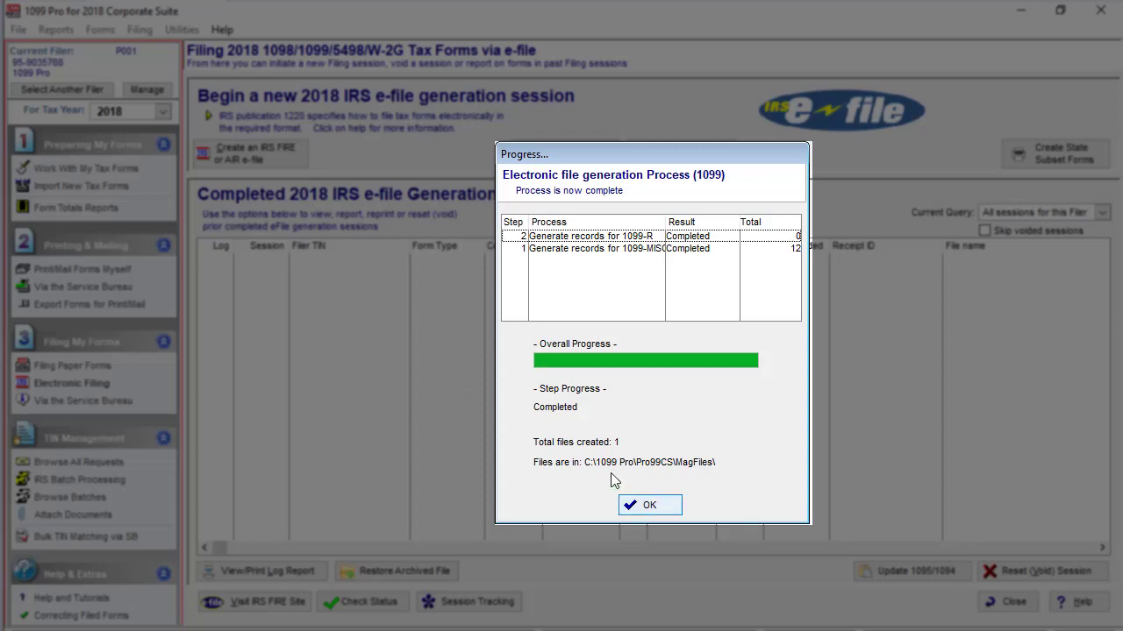
pyautogui.click(648, 506)
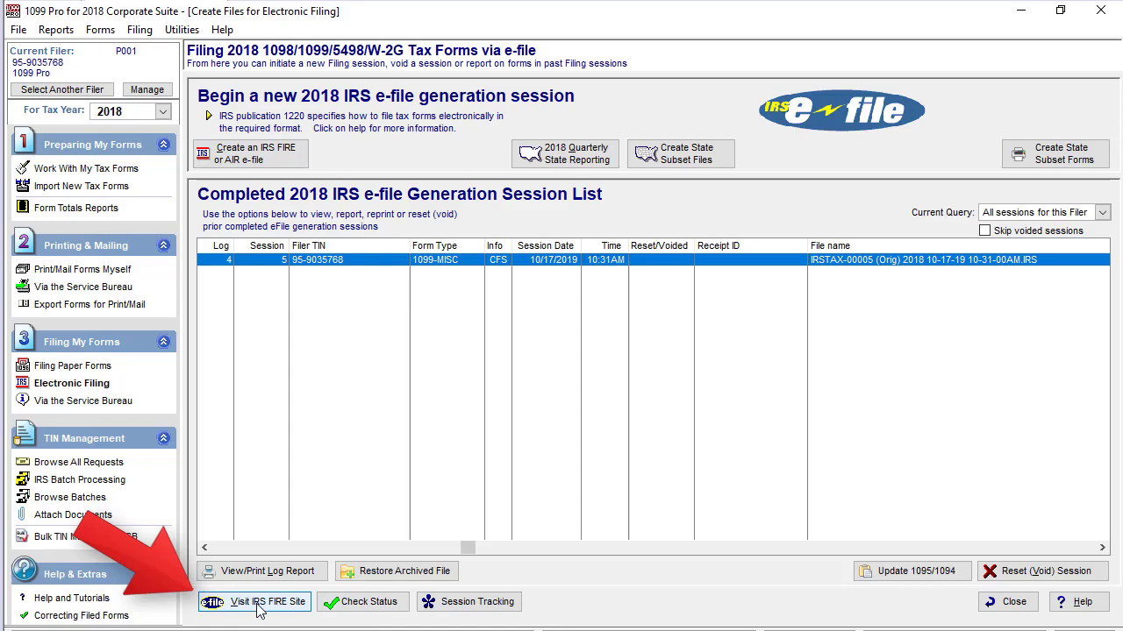
# Open the IRS FIRE website from the e-file session list, view its home page, and close it
pyautogui.click(259, 601)
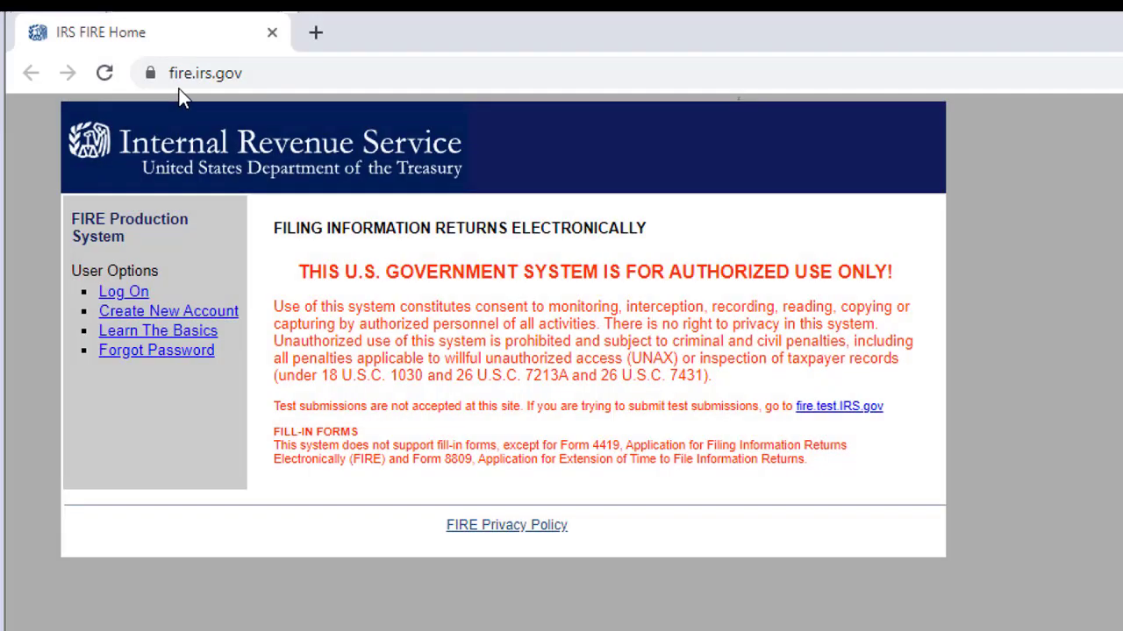
pyautogui.click(277, 31)
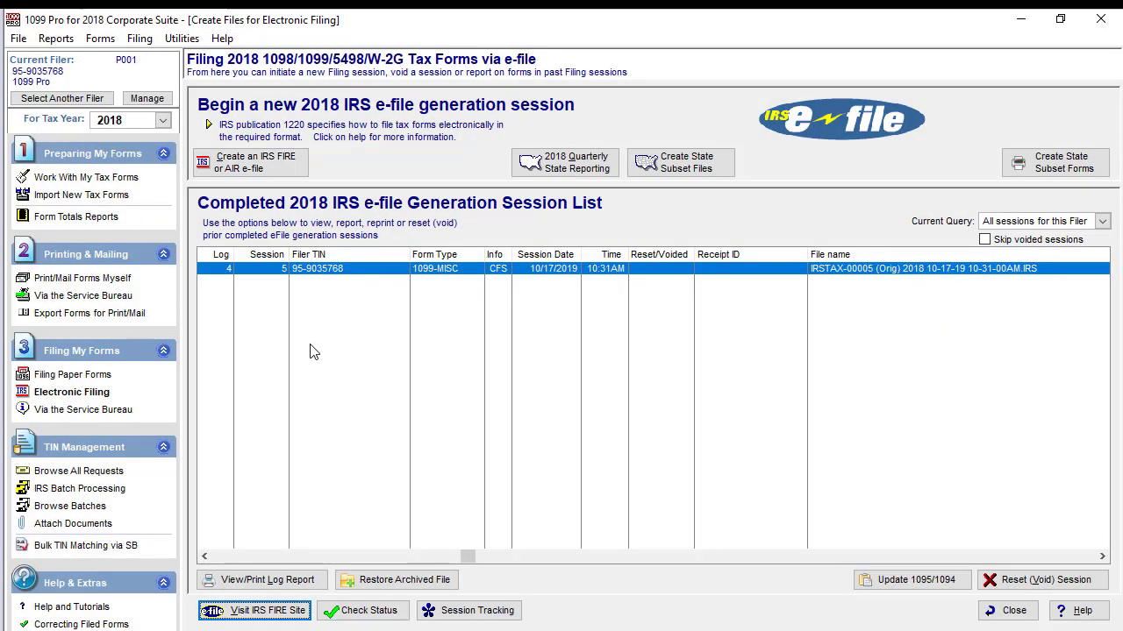